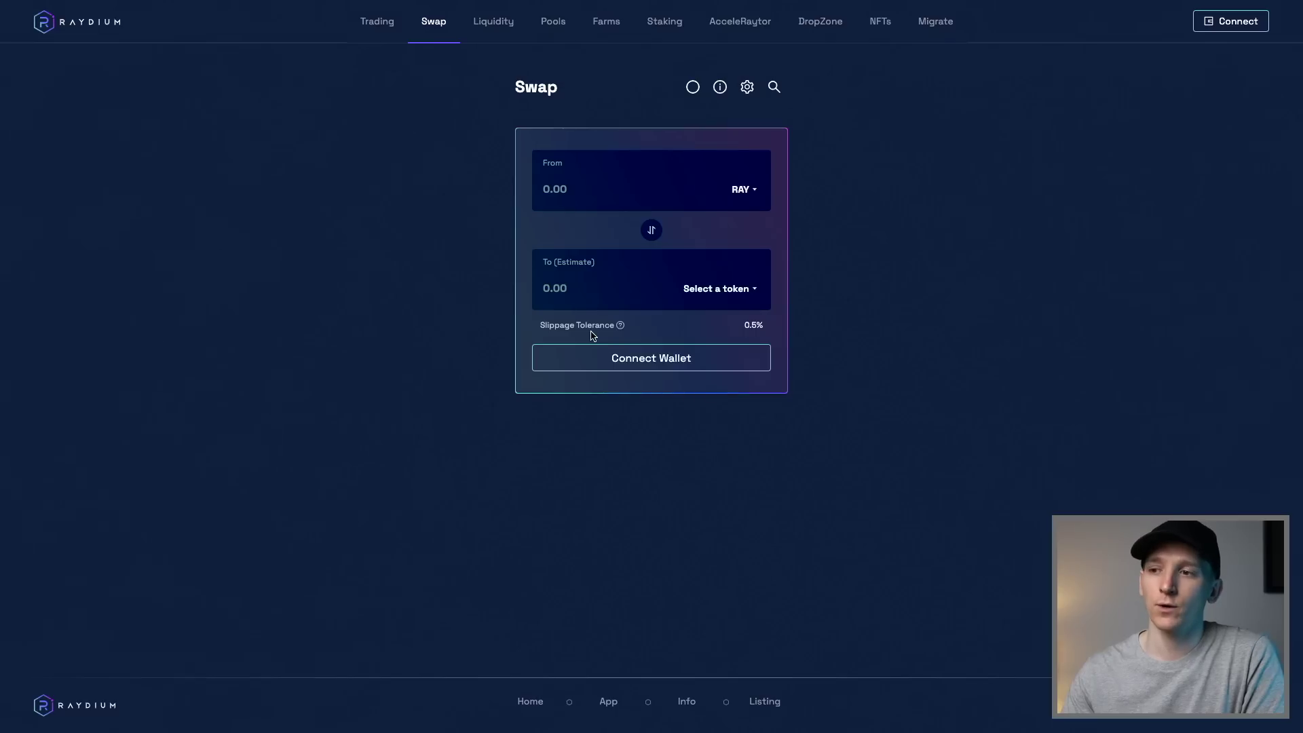
# Connect Phantom from Raydium's wallet list, then open the wallet's settings and scroll through them
pyautogui.click(1217, 21)
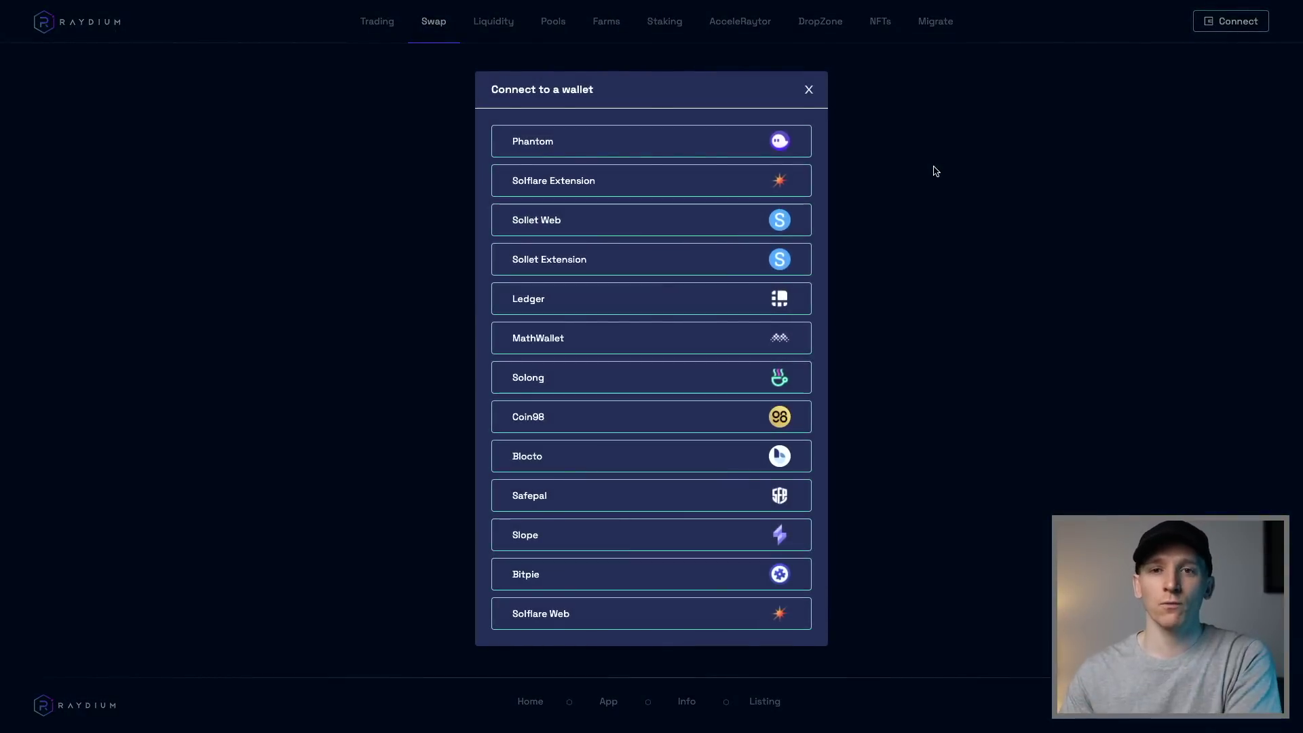
pyautogui.click(537, 142)
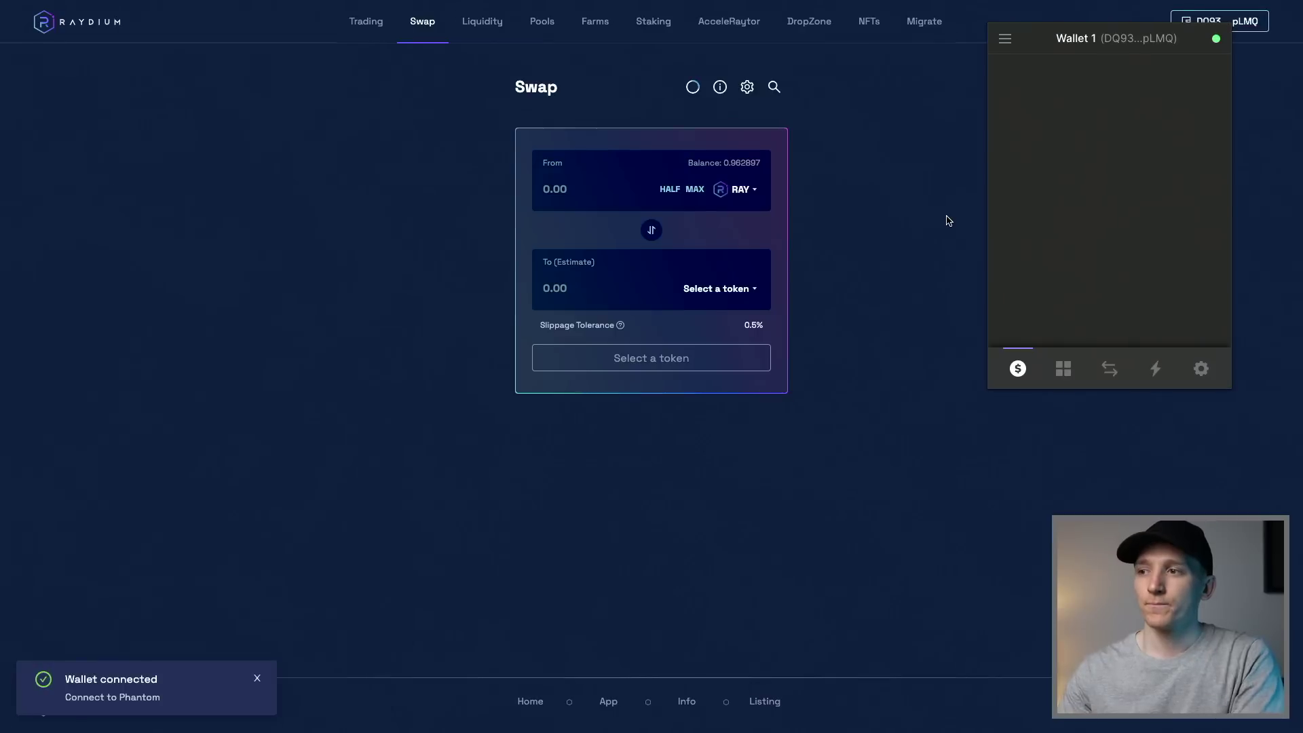
pyautogui.click(1201, 370)
pyautogui.scroll(-1, 1127, 294)
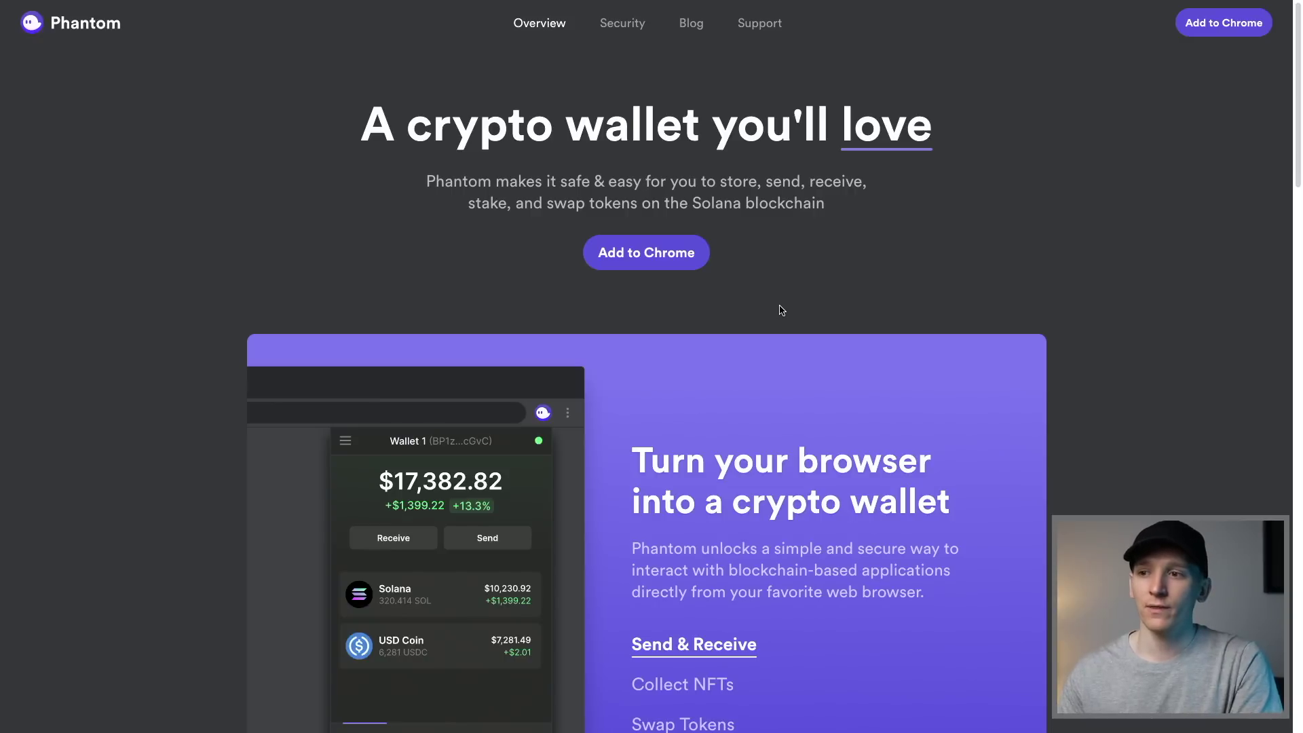
# Scroll through the Phantom site's features and go to its Chrome Web Store listing
pyautogui.scroll(-4, 779, 309)
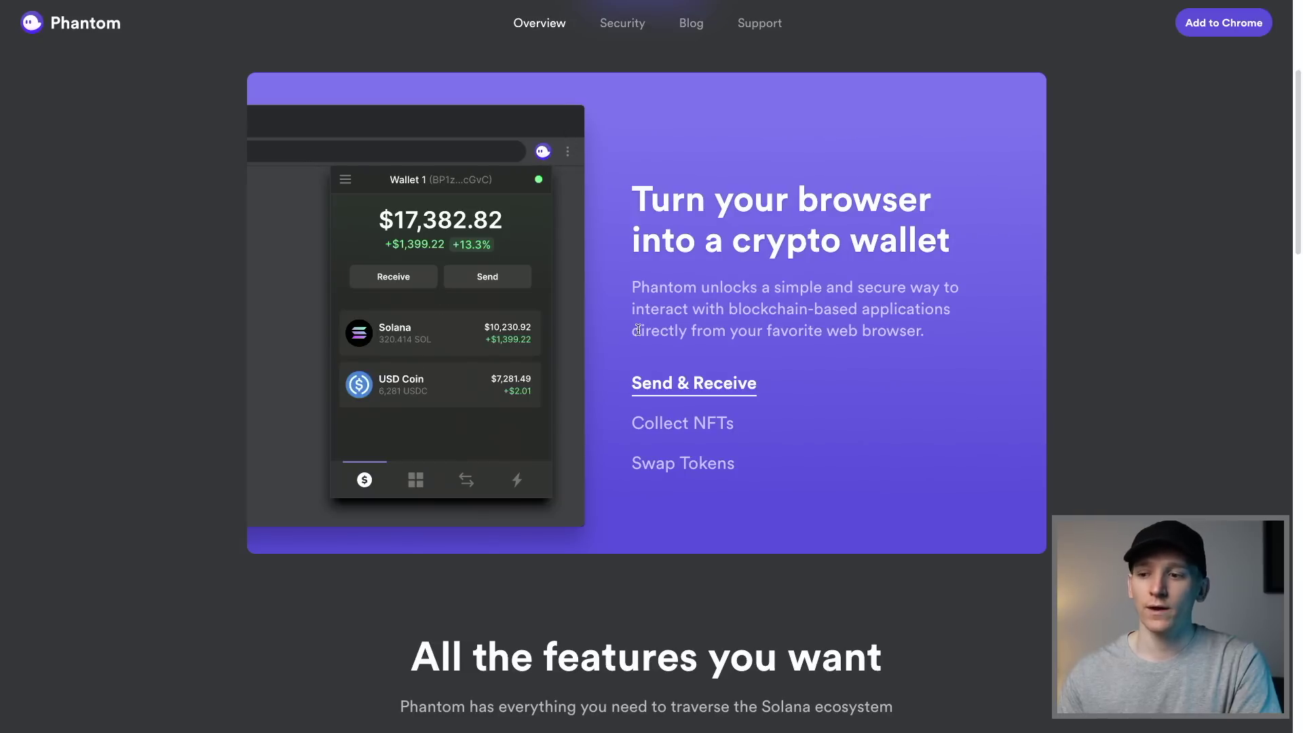
pyautogui.scroll(-8, 638, 330)
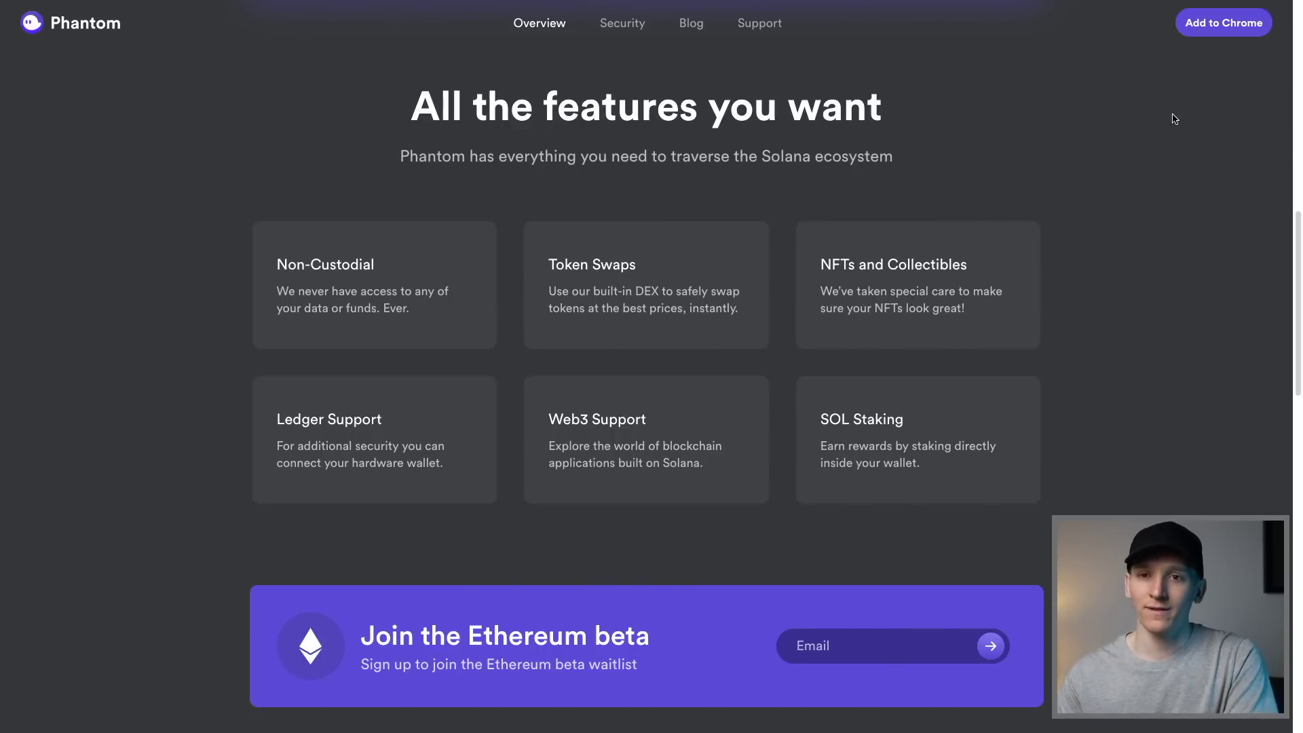
pyautogui.click(1227, 30)
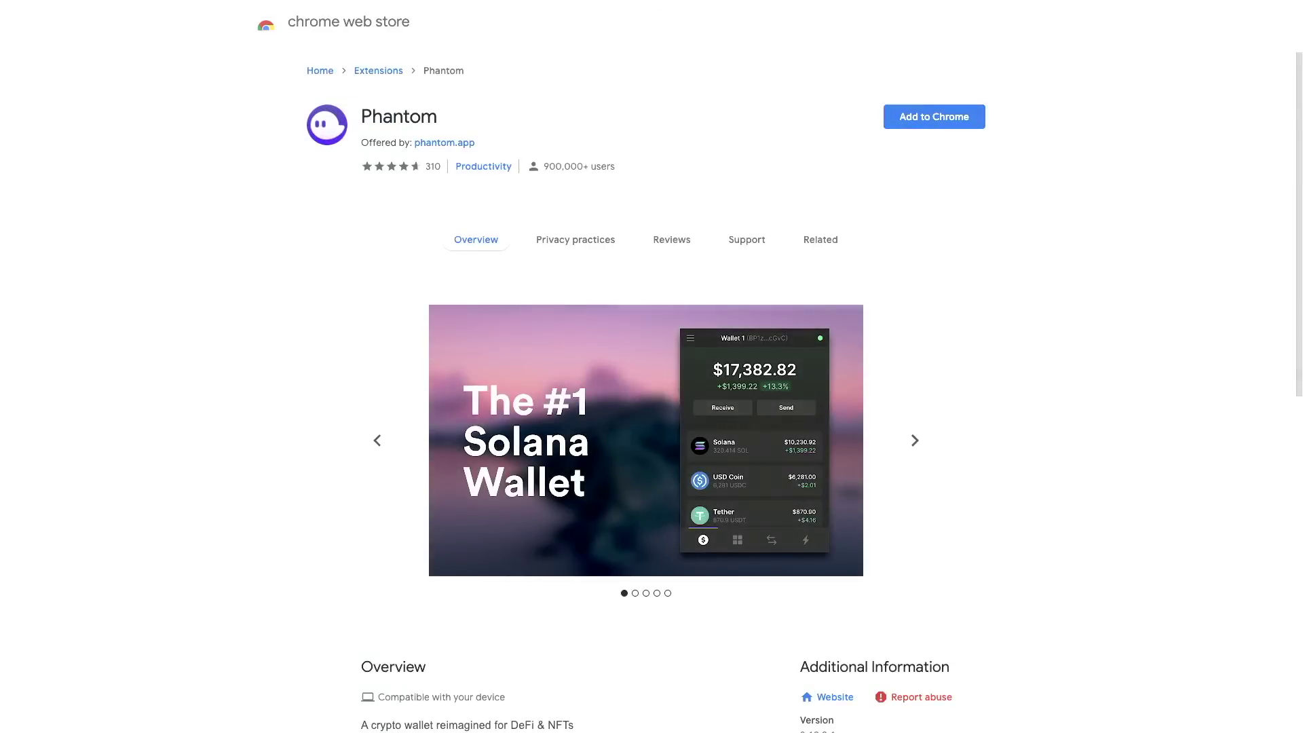
# Add the Phantom extension to Chrome and confirm the installation
pyautogui.click(940, 121)
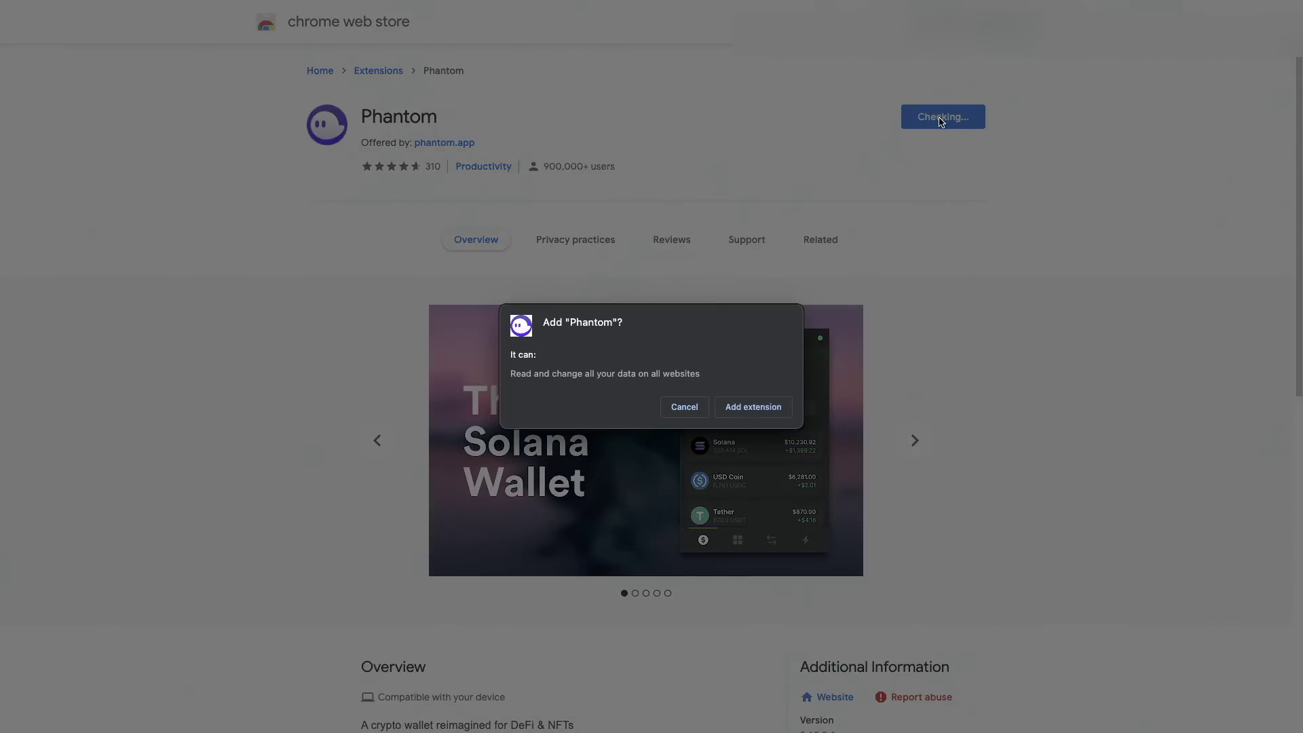
pyautogui.click(753, 408)
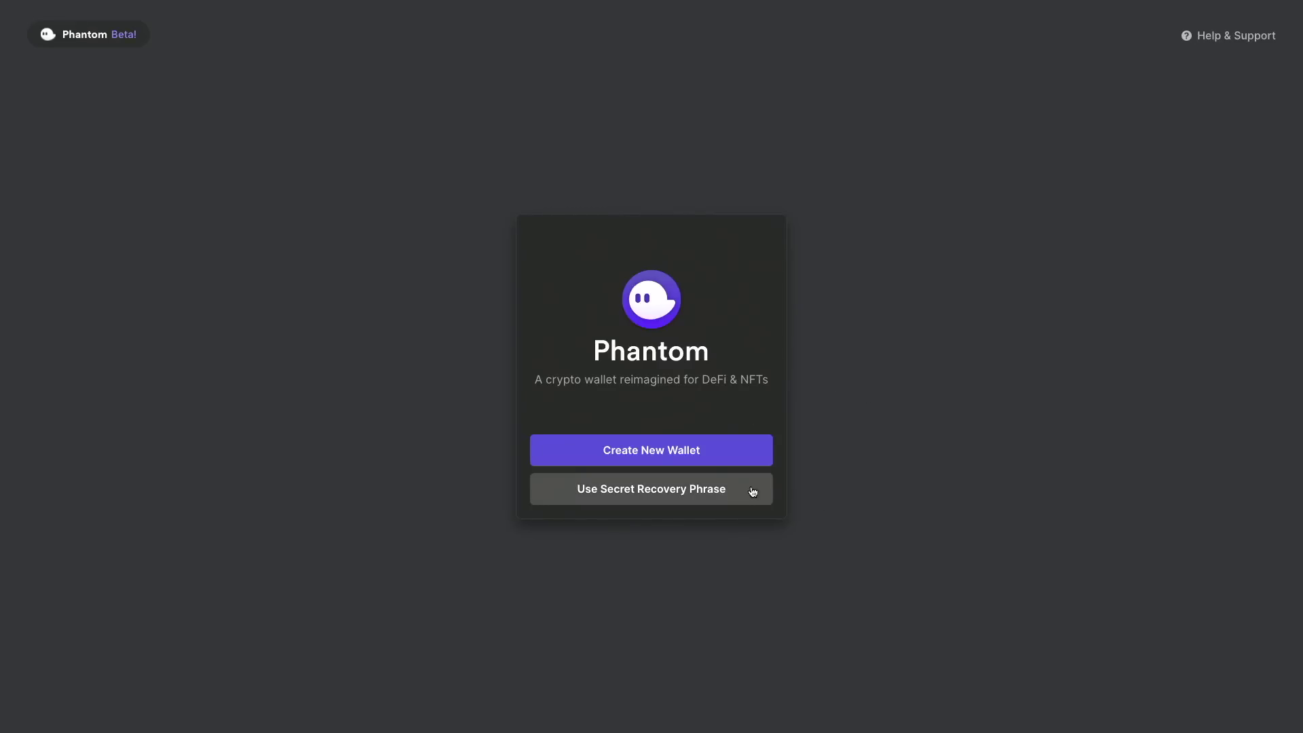
# Create a new Phantom wallet, accept the Terms of Service, and save its password
pyautogui.click(650, 456)
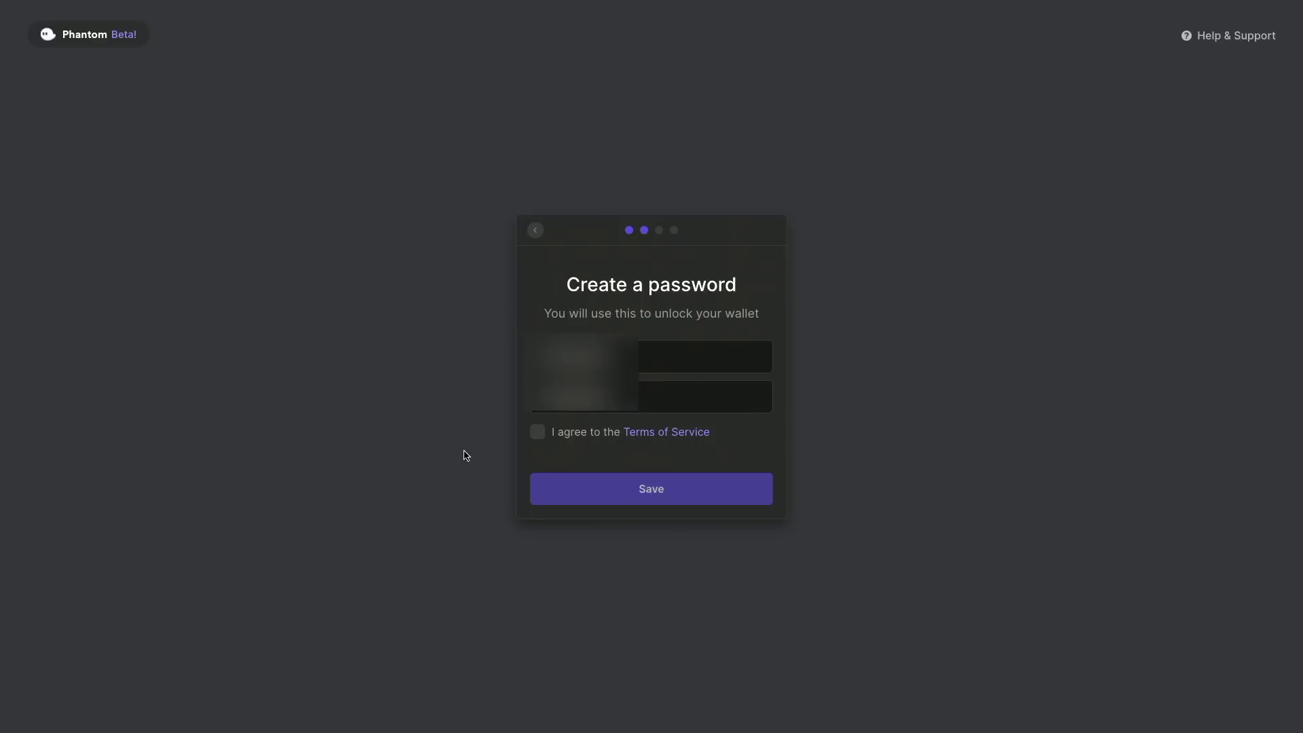
pyautogui.click(538, 434)
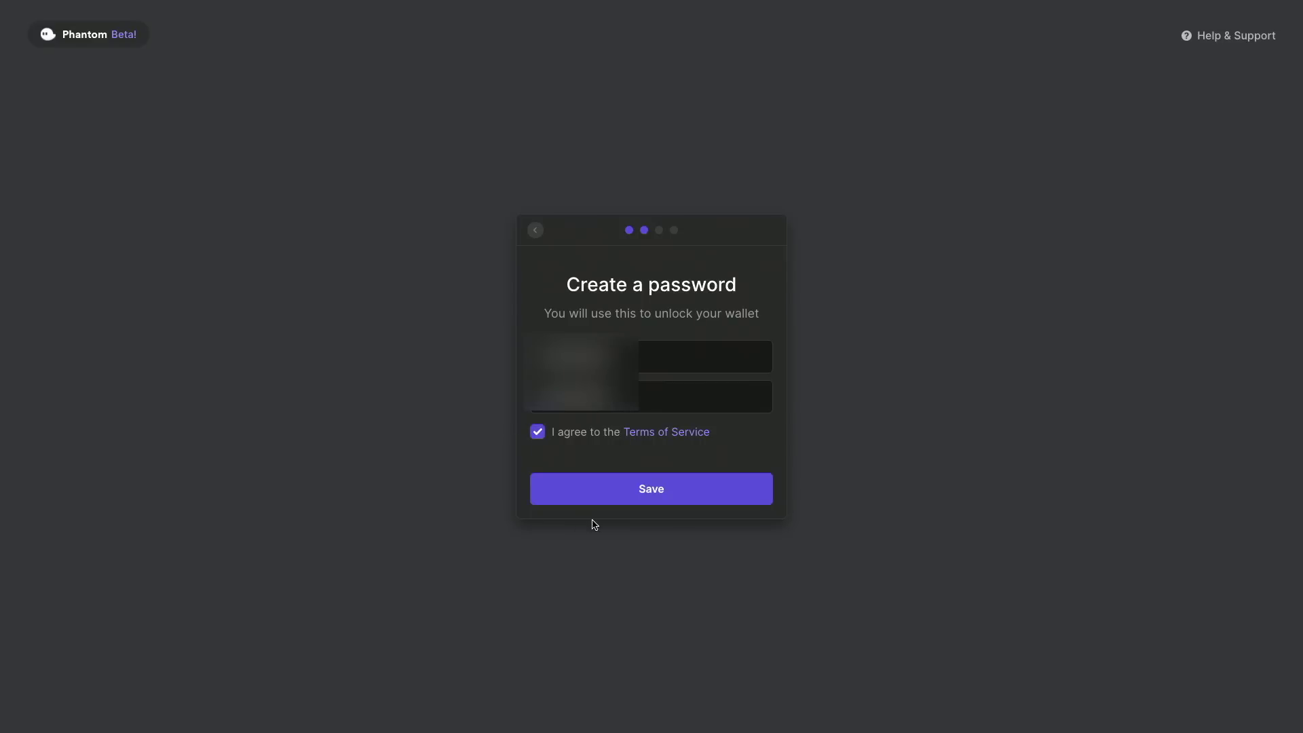
pyautogui.click(642, 500)
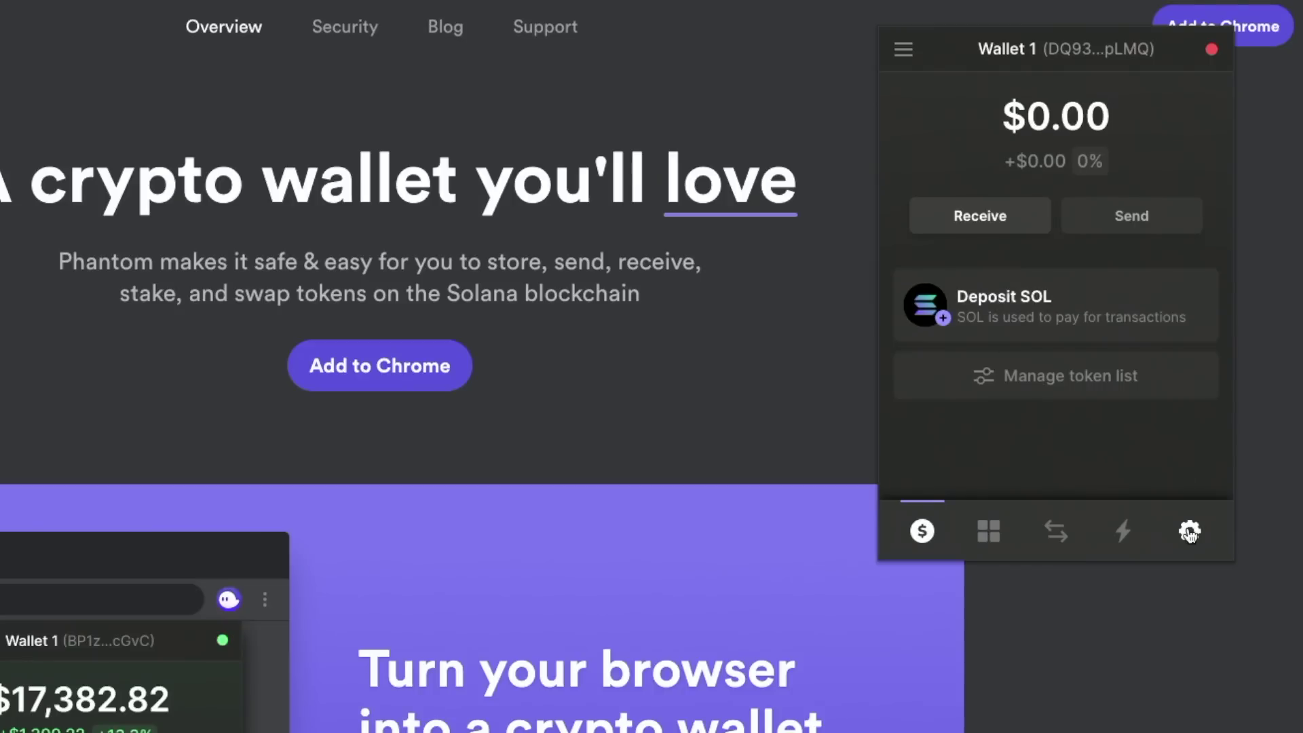
# Open Wallet 1's settings in the Phantom extension
pyautogui.click(1189, 533)
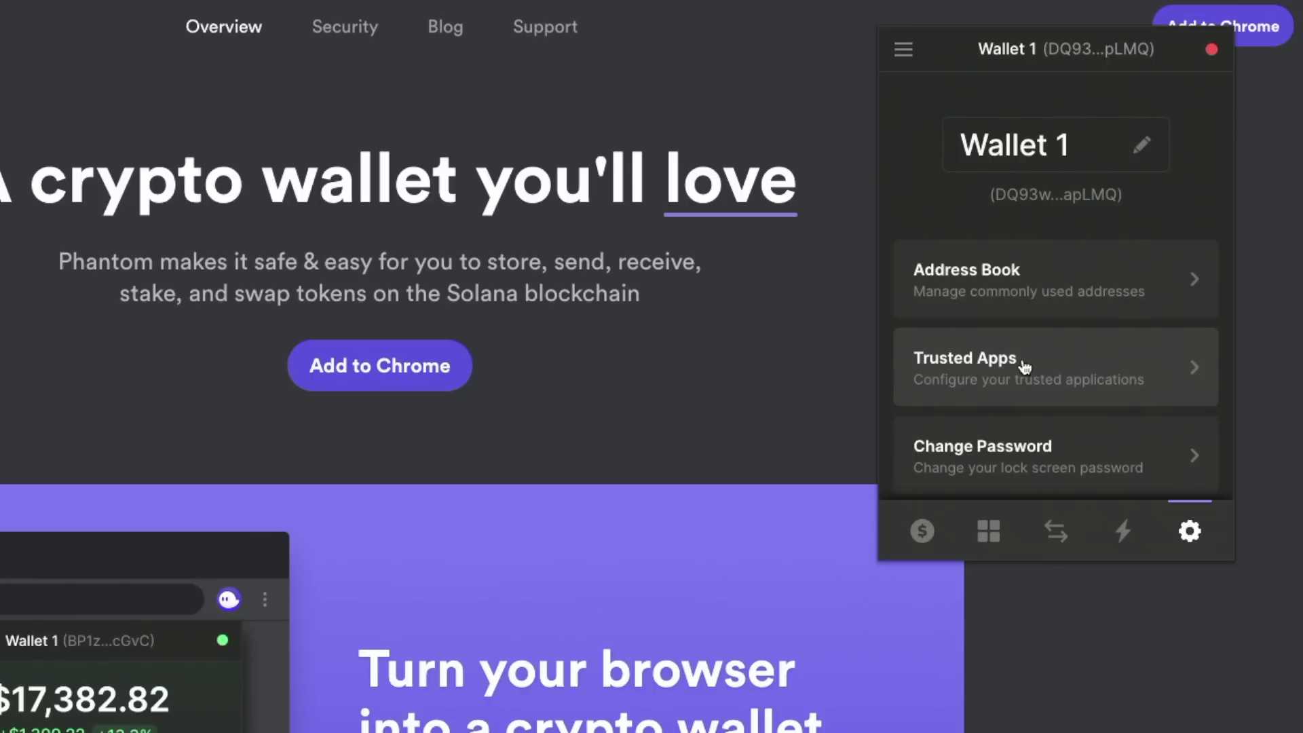
# Check the auto-lock timer setting, leaving it at 15 minutes
pyautogui.scroll(-2, 1025, 366)
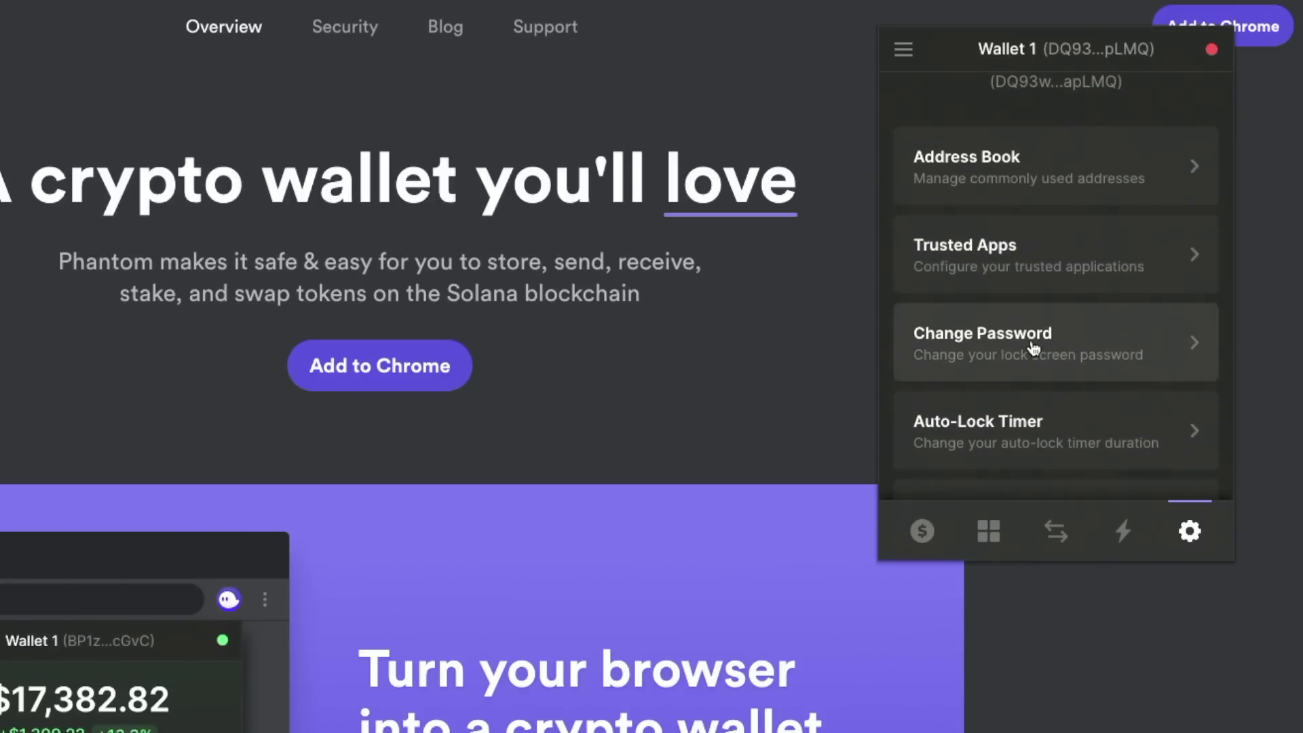
pyautogui.scroll(-1, 1026, 347)
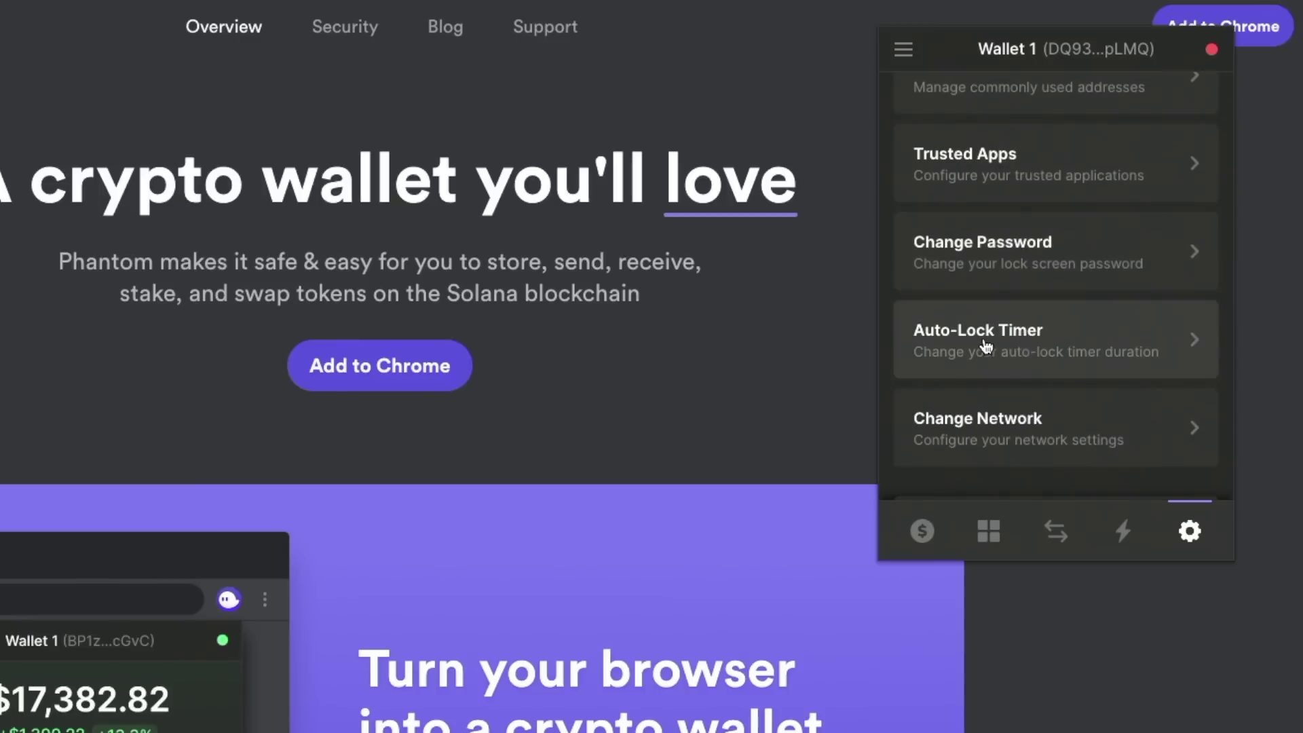
pyautogui.click(986, 344)
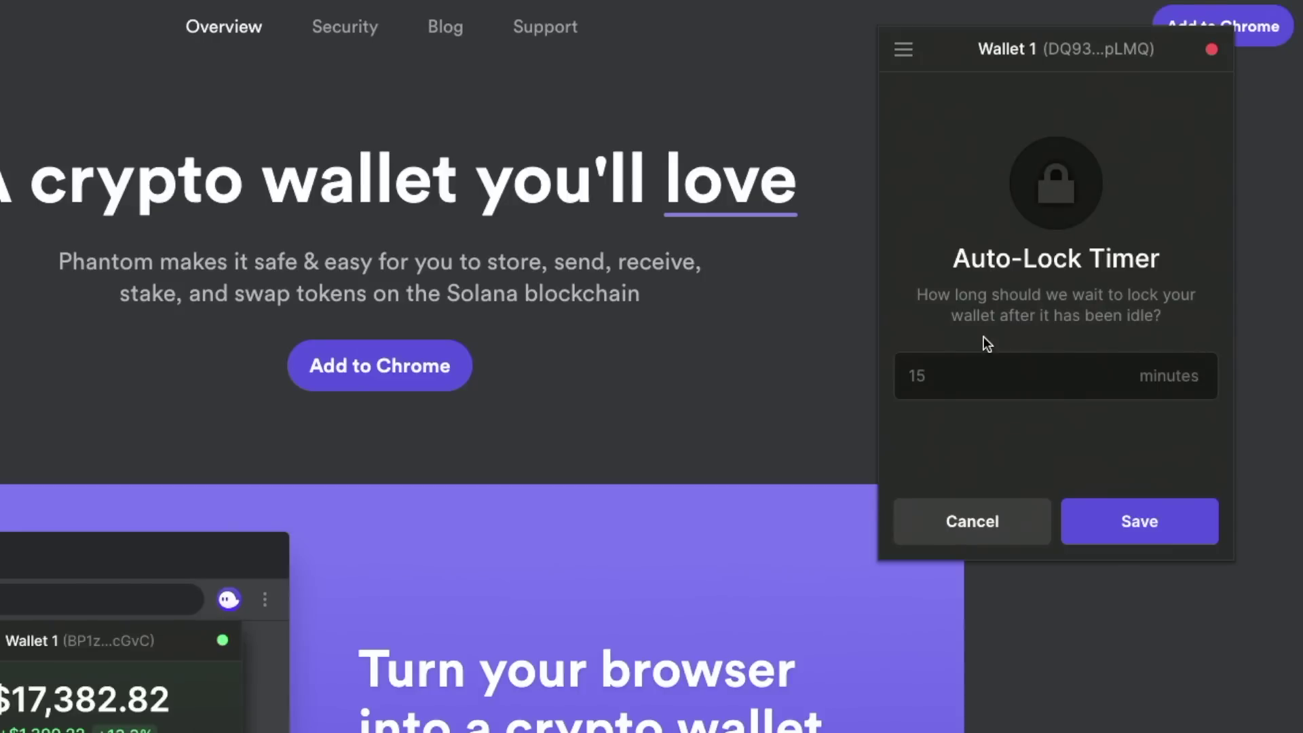
pyautogui.click(974, 516)
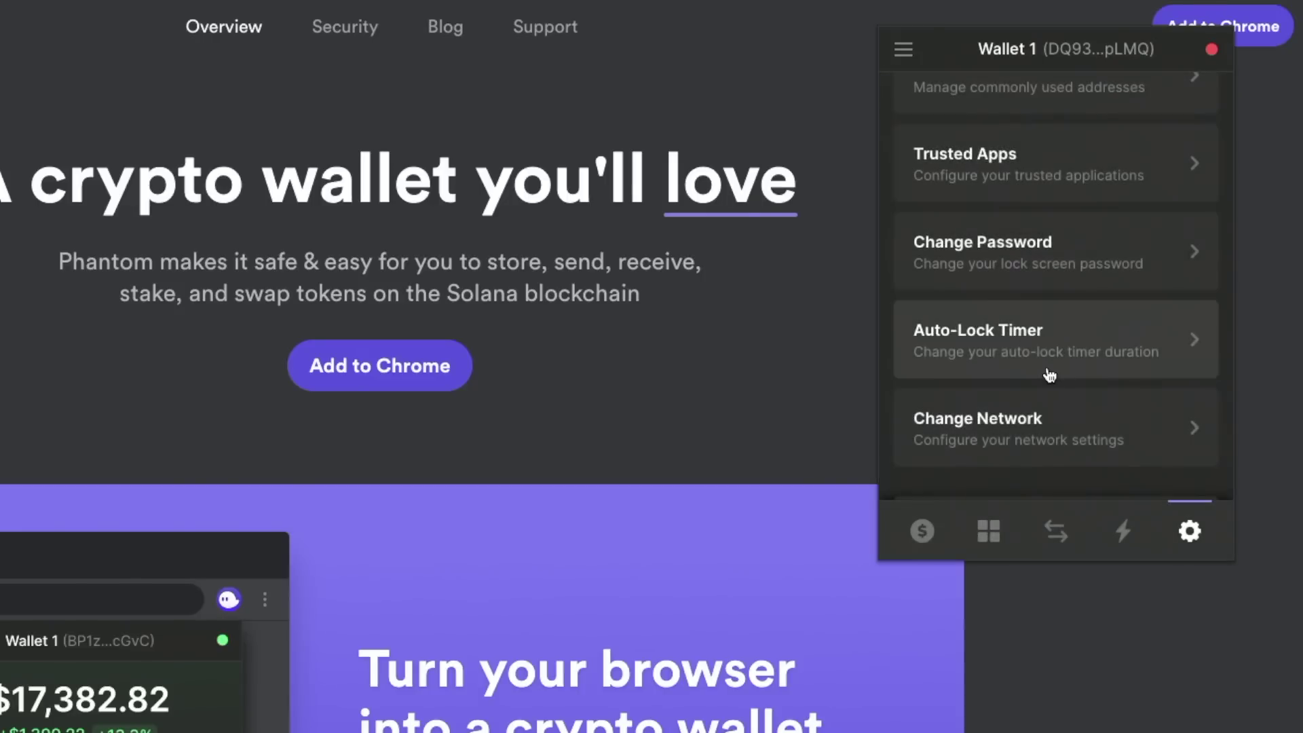
# View the available networks unchanged, then scroll down to the private-key and recovery-phrase options
pyautogui.scroll(1, 1061, 340)
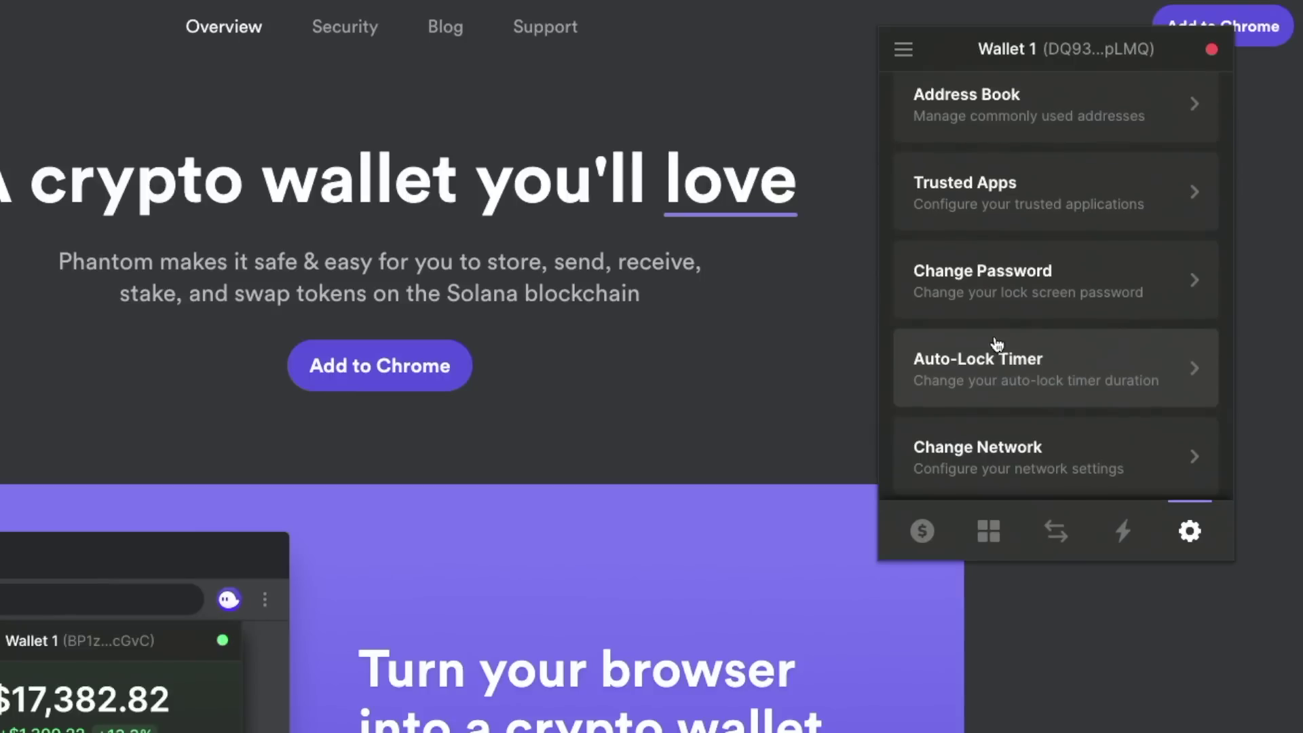
pyautogui.scroll(-2, 984, 344)
pyautogui.click(996, 396)
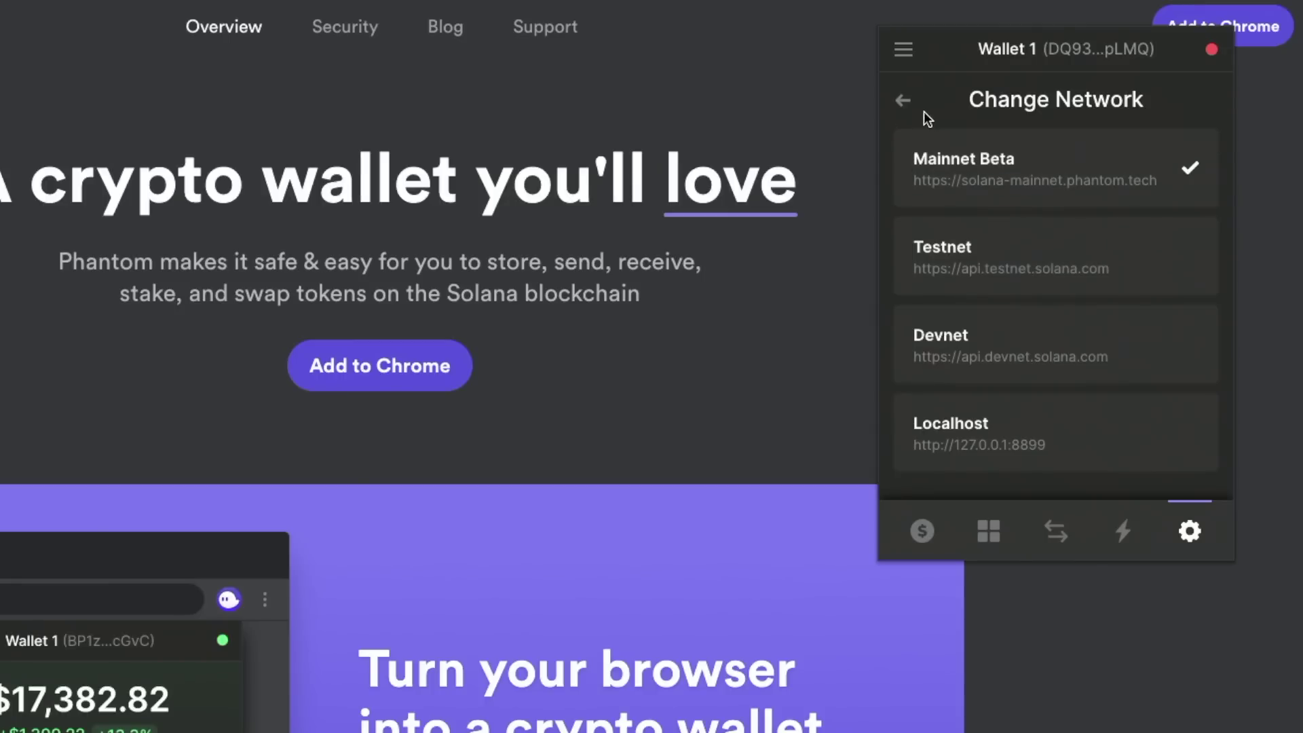
pyautogui.click(908, 103)
pyautogui.scroll(-5, 975, 292)
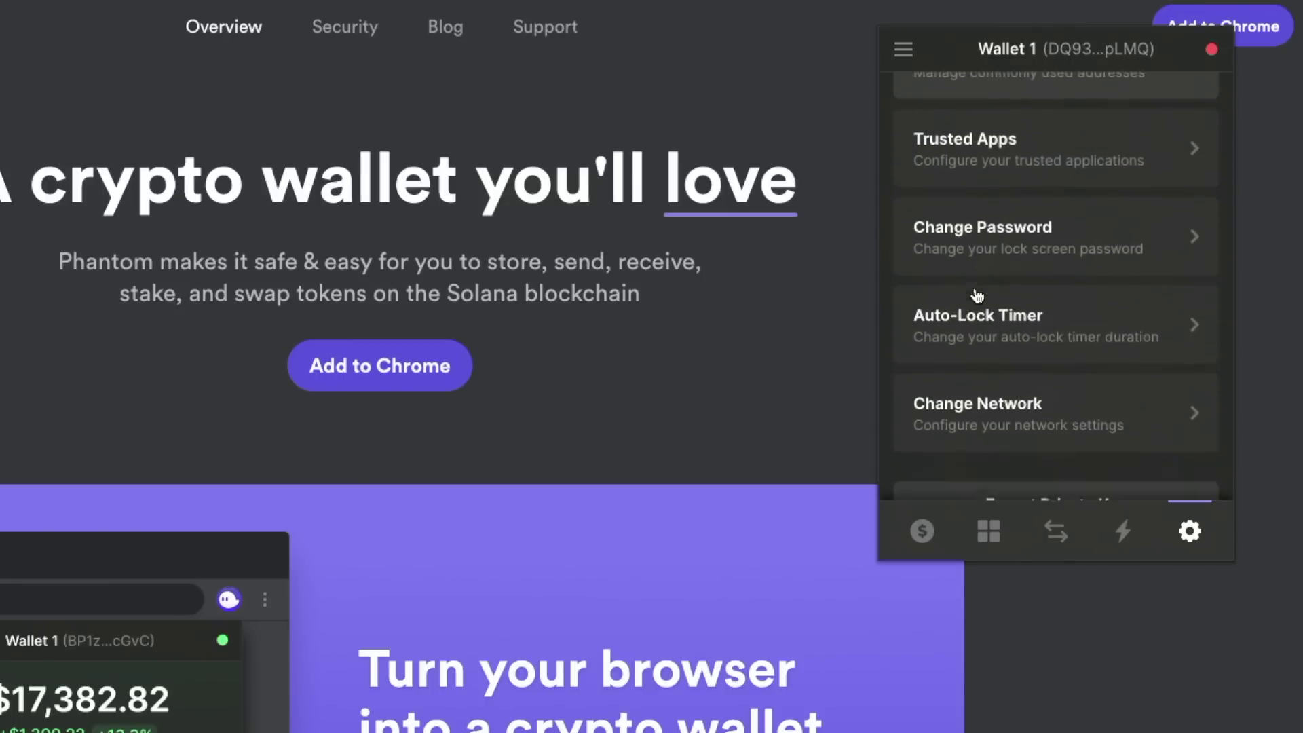
pyautogui.scroll(-1, 976, 293)
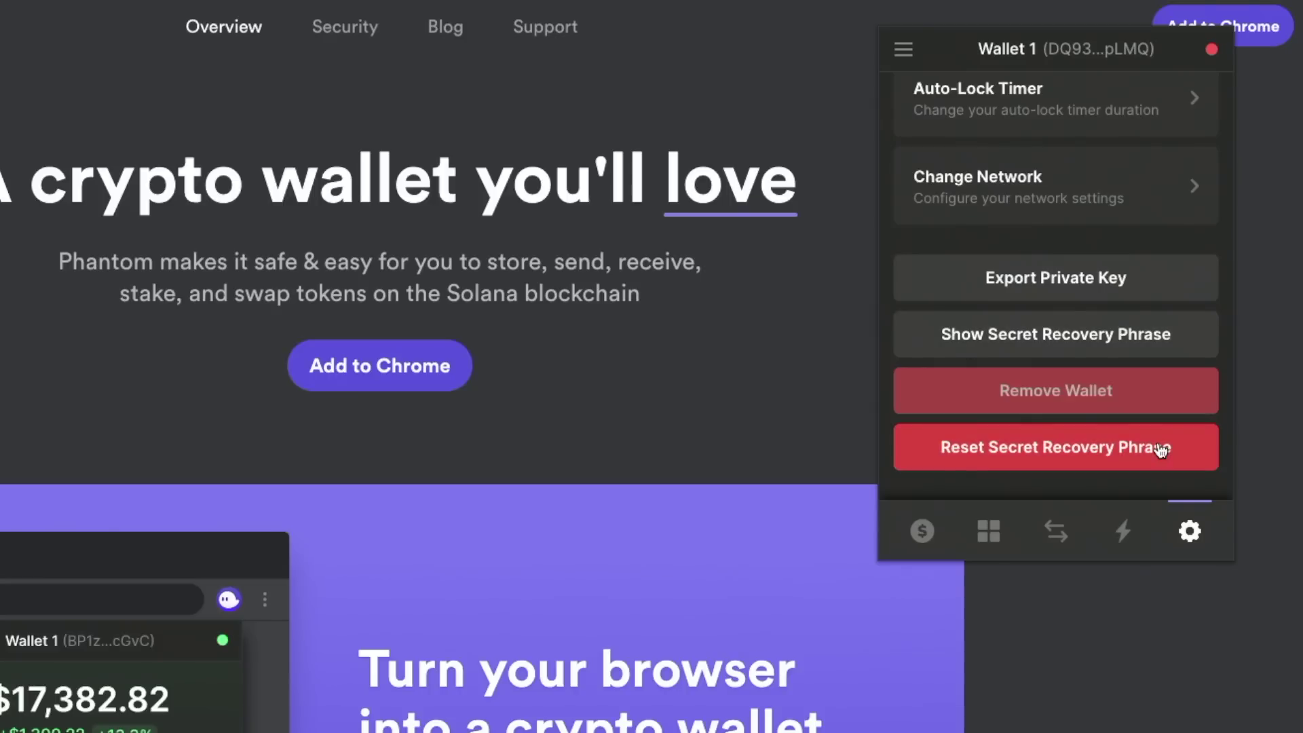
# Return to Wallet 1's $0.00 balance view and look over the side menu before closing it
pyautogui.click(921, 531)
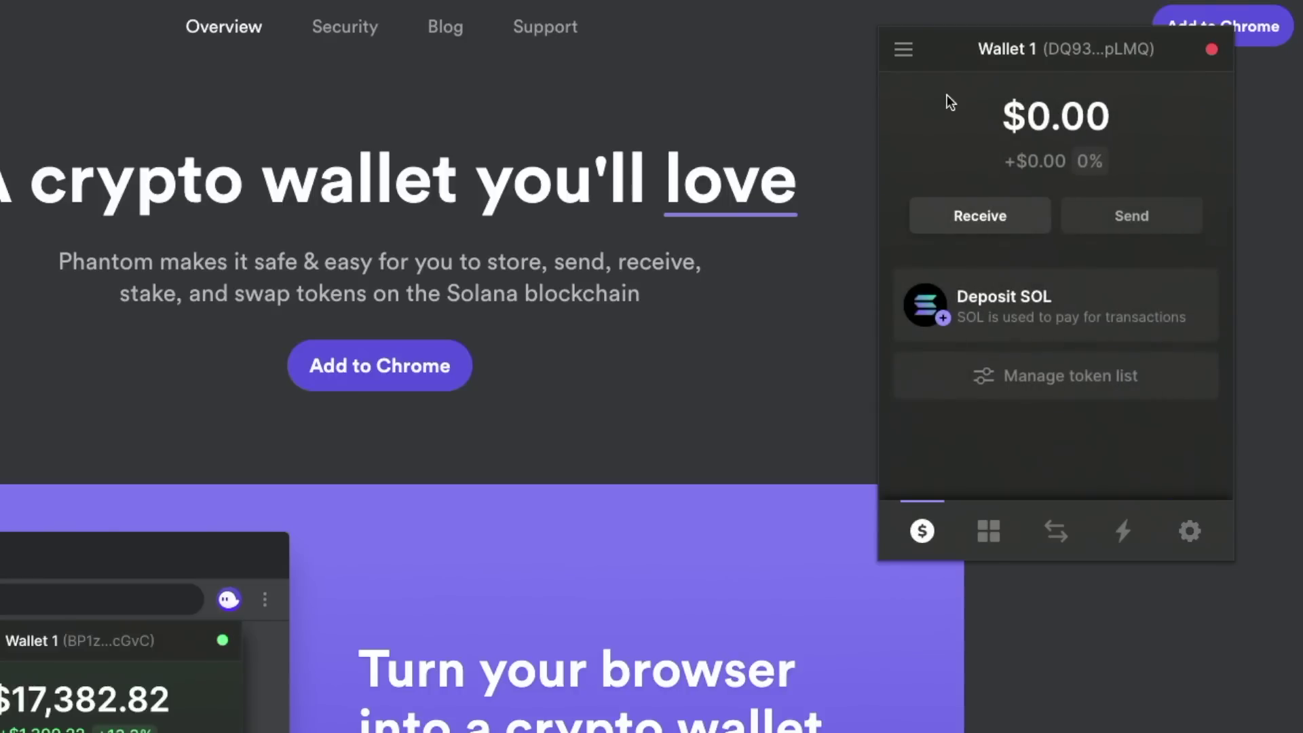
pyautogui.click(904, 50)
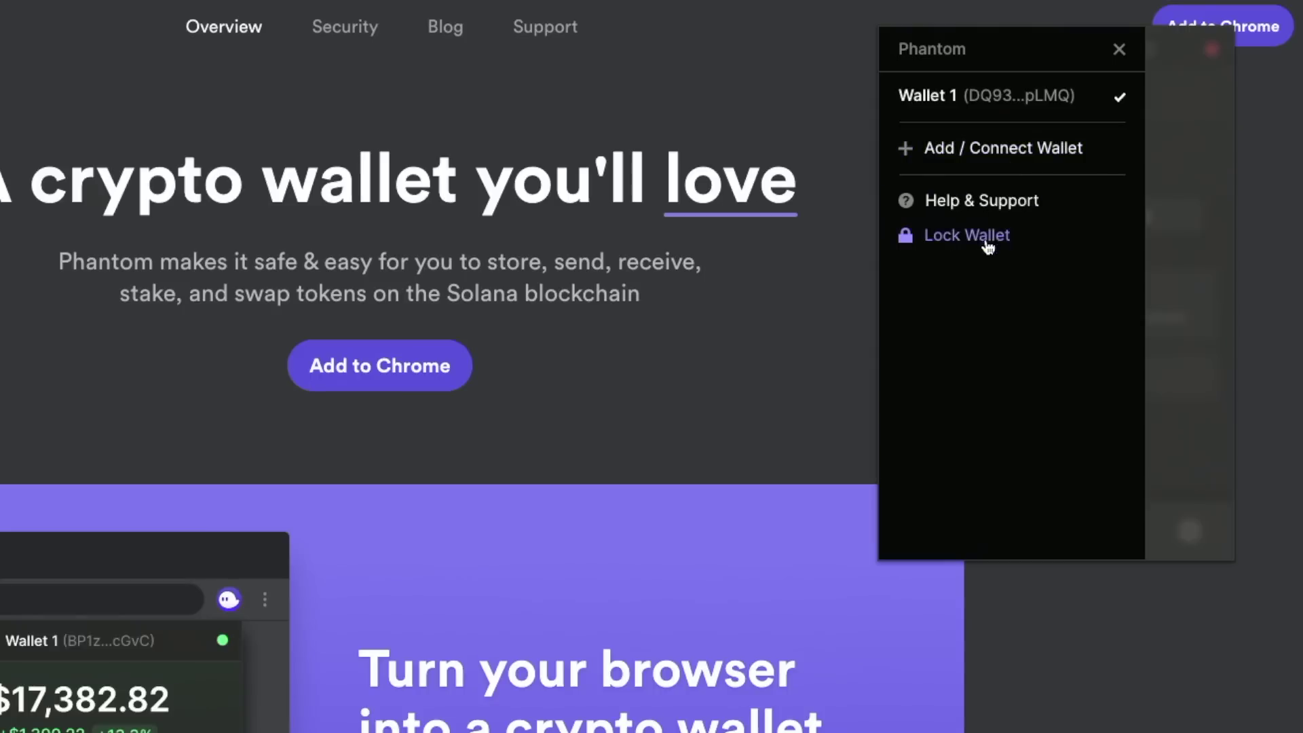
pyautogui.click(1179, 207)
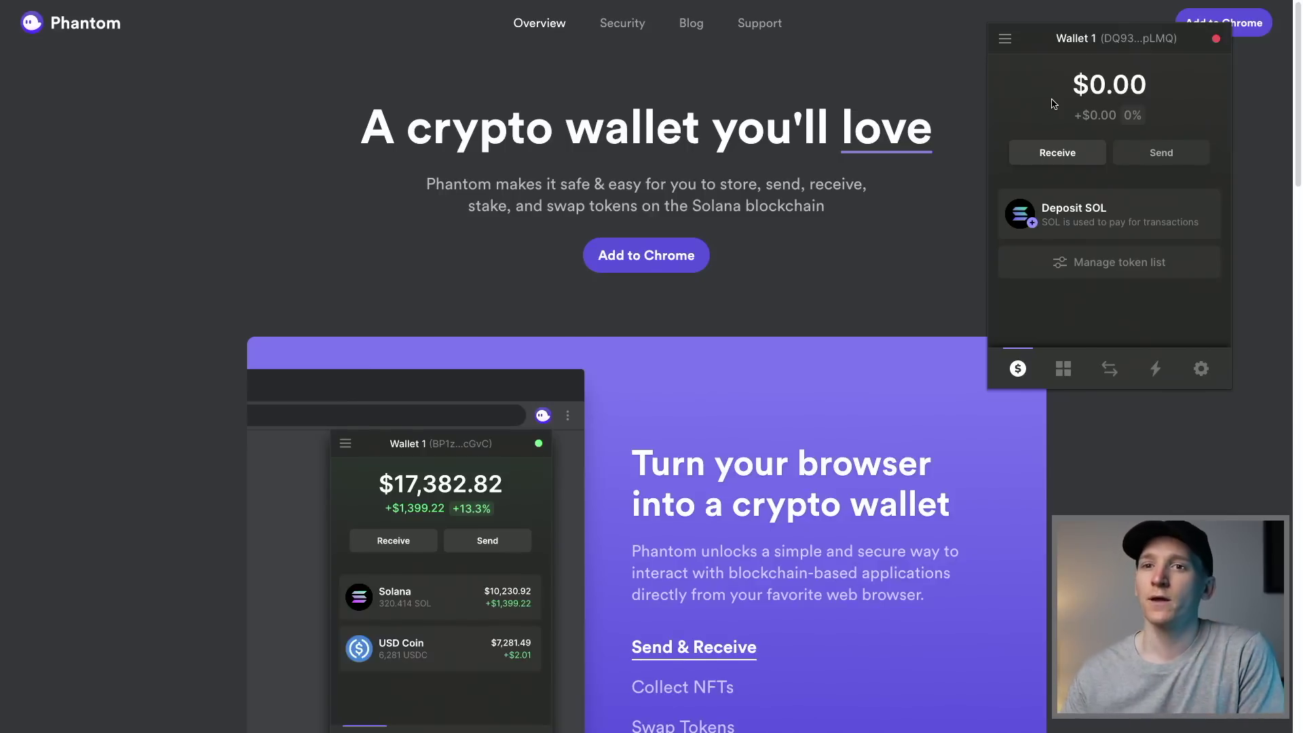
pyautogui.click(1065, 154)
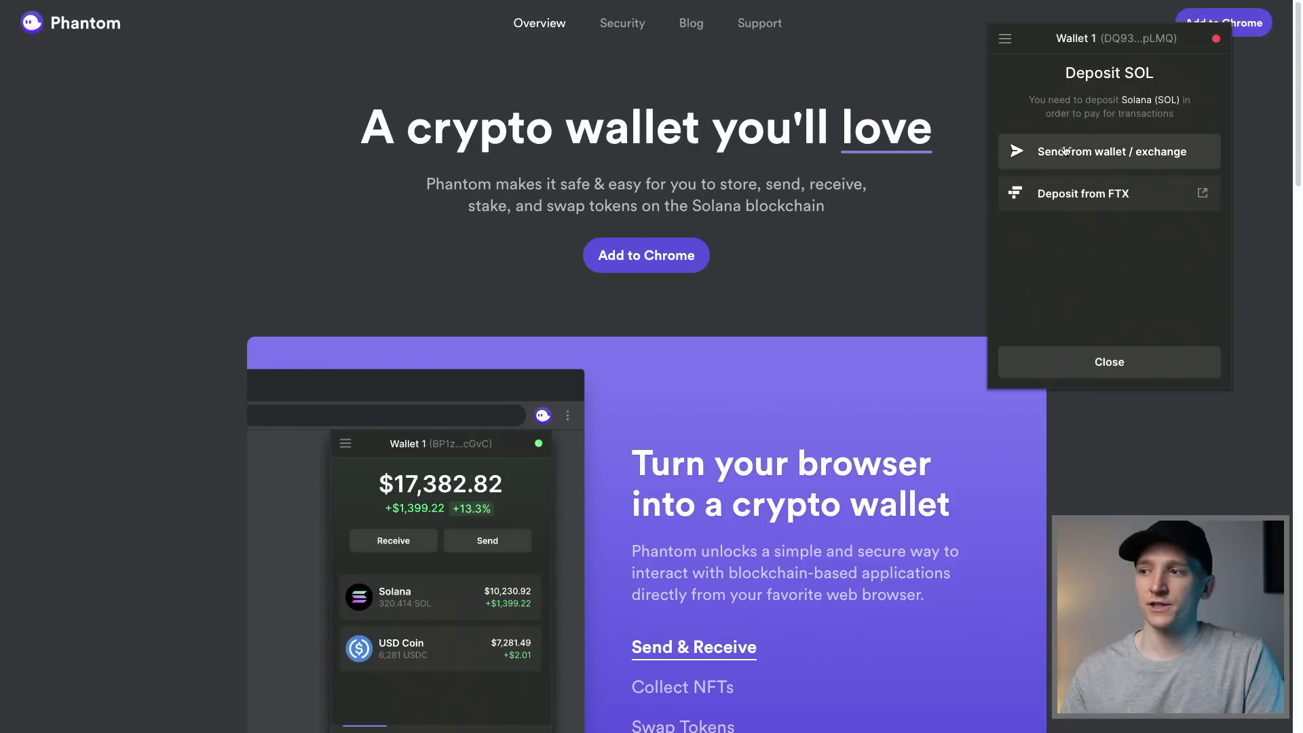
pyautogui.click(1078, 361)
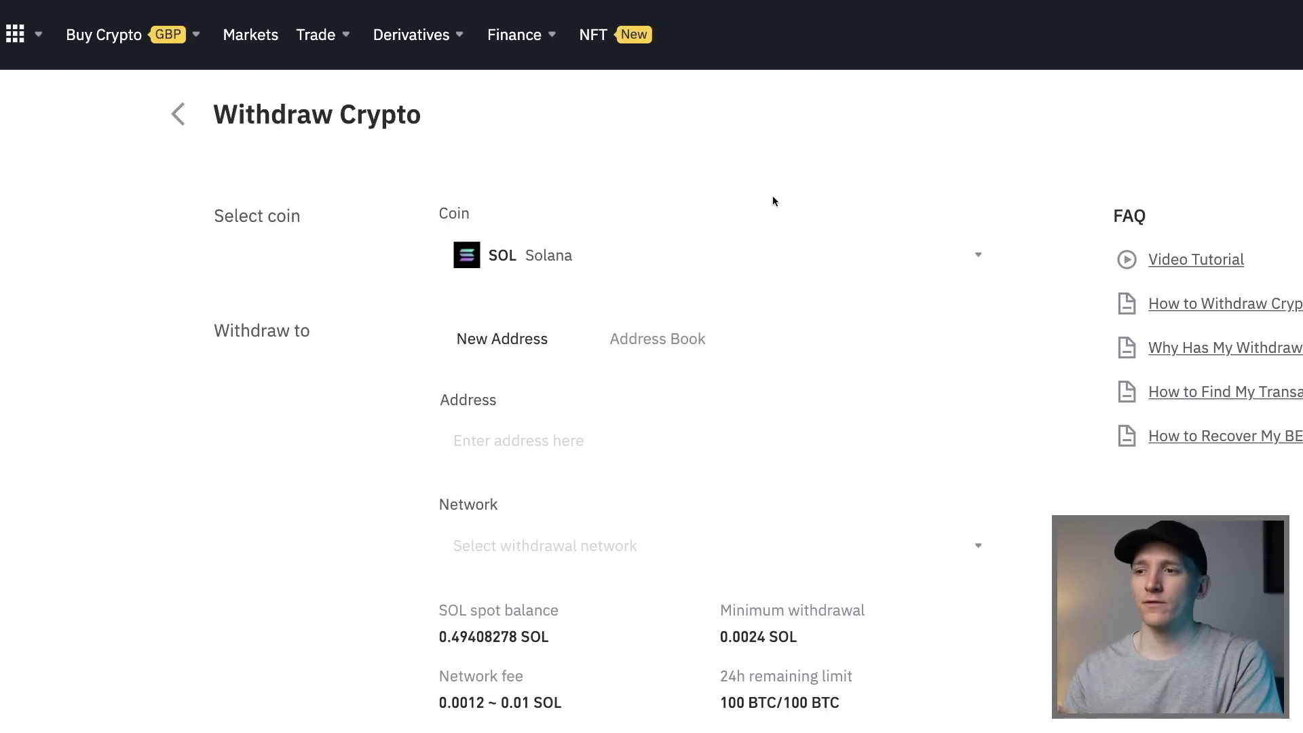
# Paste the Phantom wallet address into Binance's withdrawal address field and scroll down the form
pyautogui.click(516, 441)
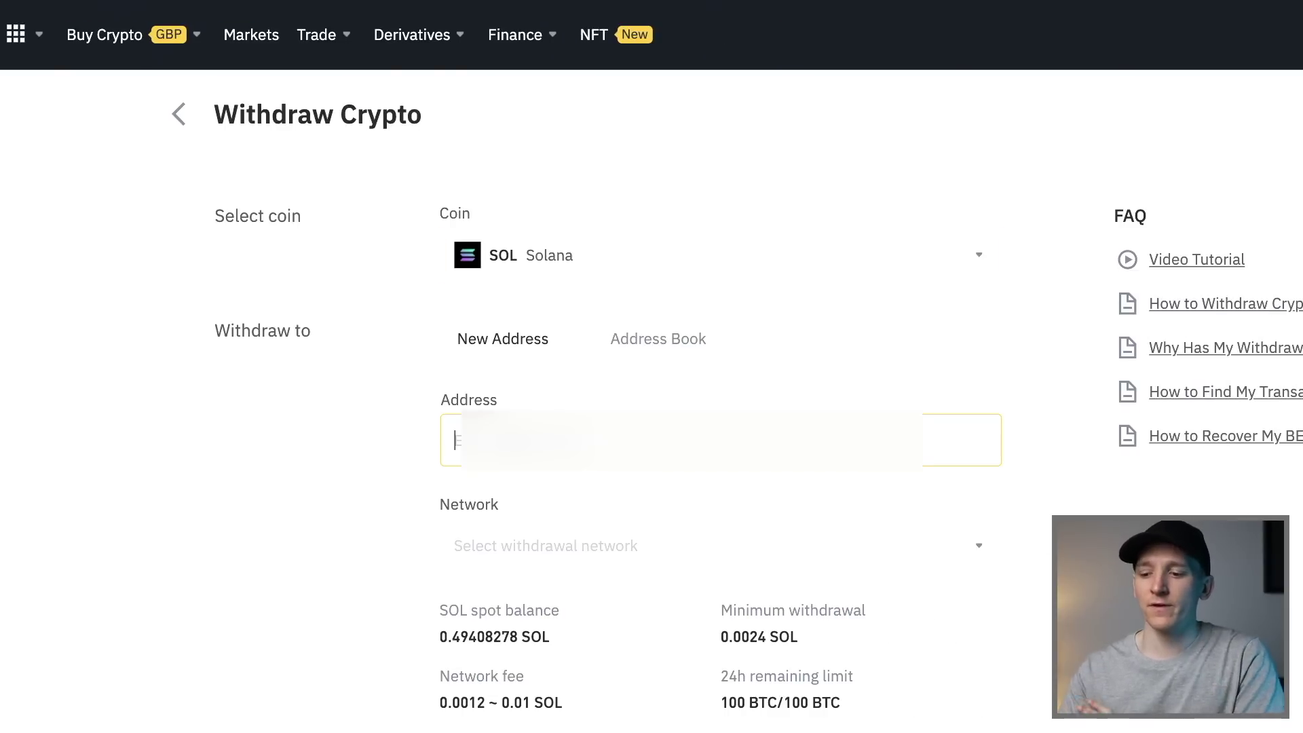
pyautogui.hotkey('ctrl', 'v')
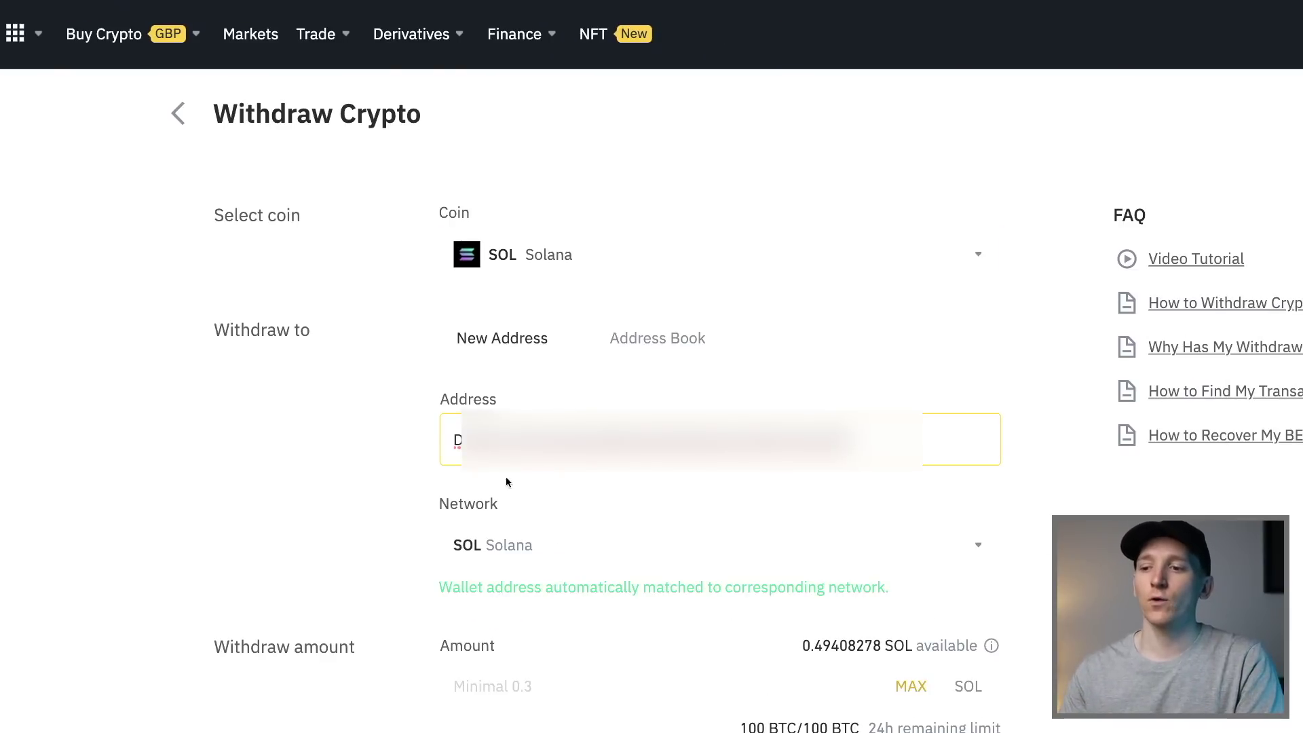
pyautogui.scroll(-1, 500, 515)
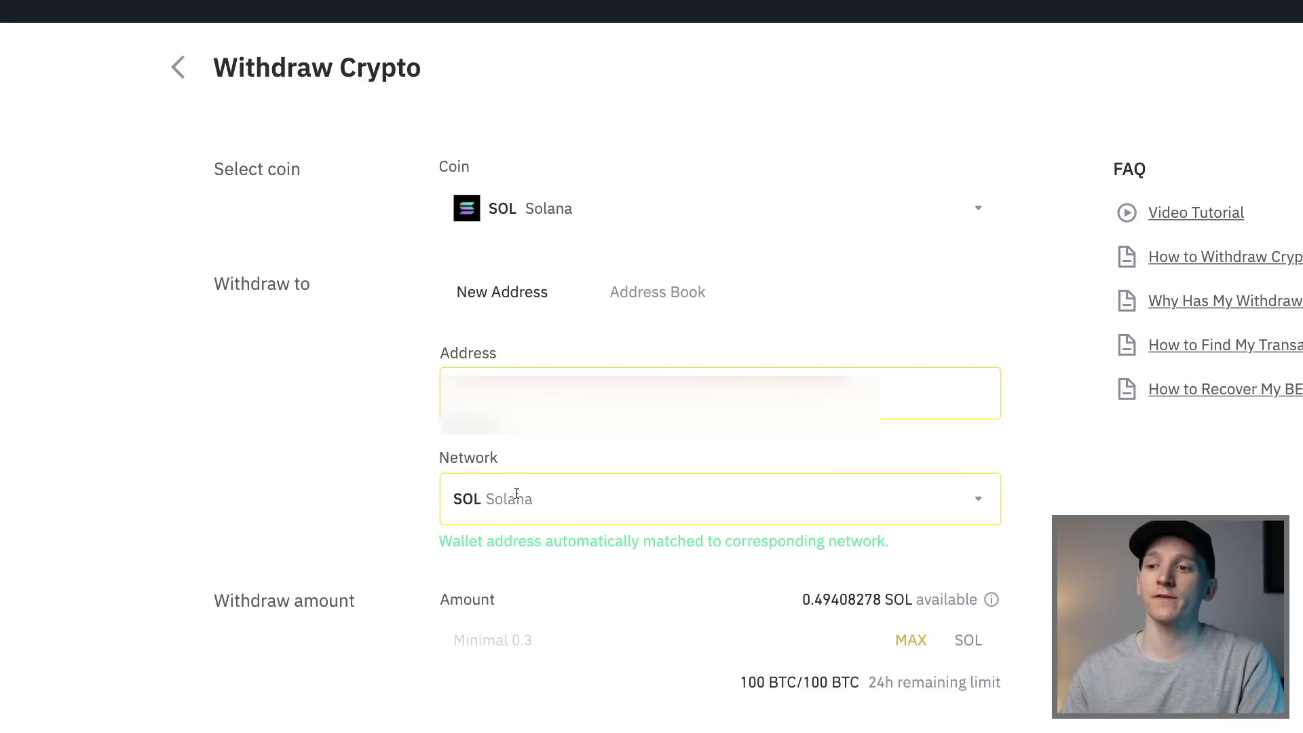
pyautogui.scroll(-1, 517, 493)
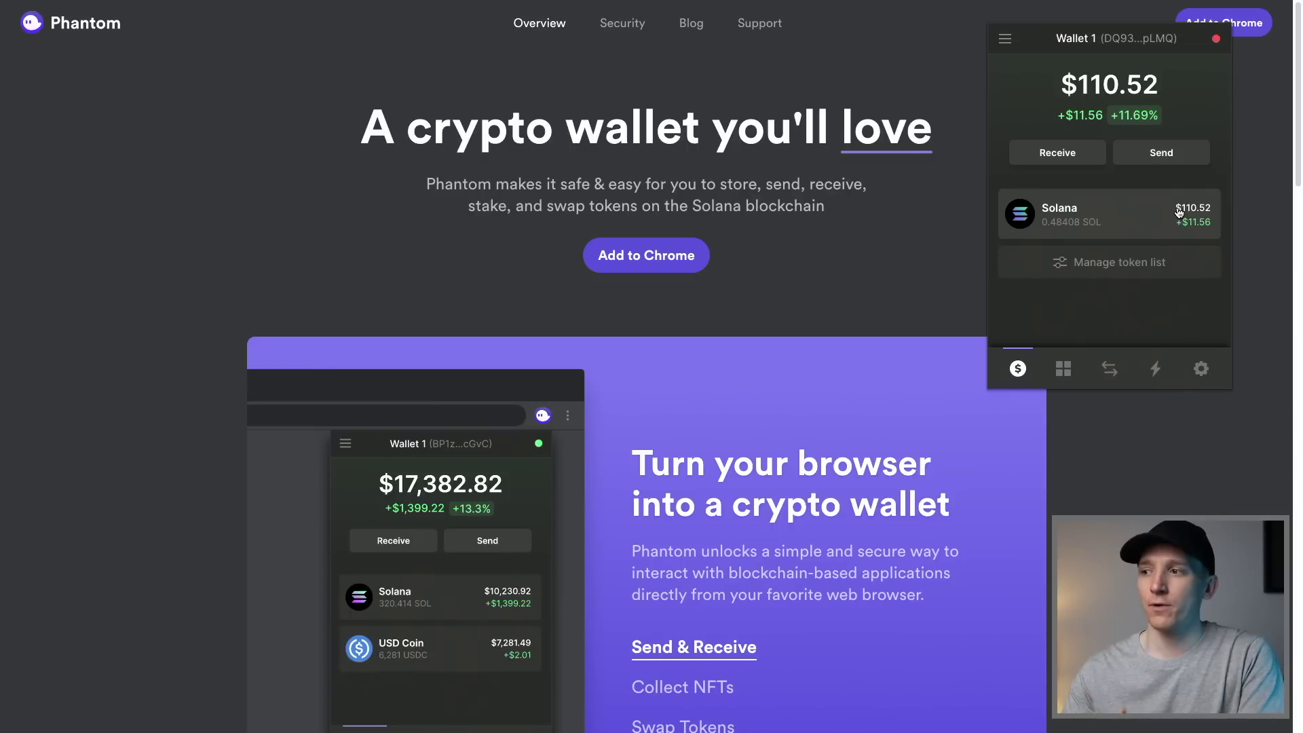
# Search the token list for 'ray' and turn on Raydium so 0 RAY shows beside Solana
pyautogui.click(1108, 265)
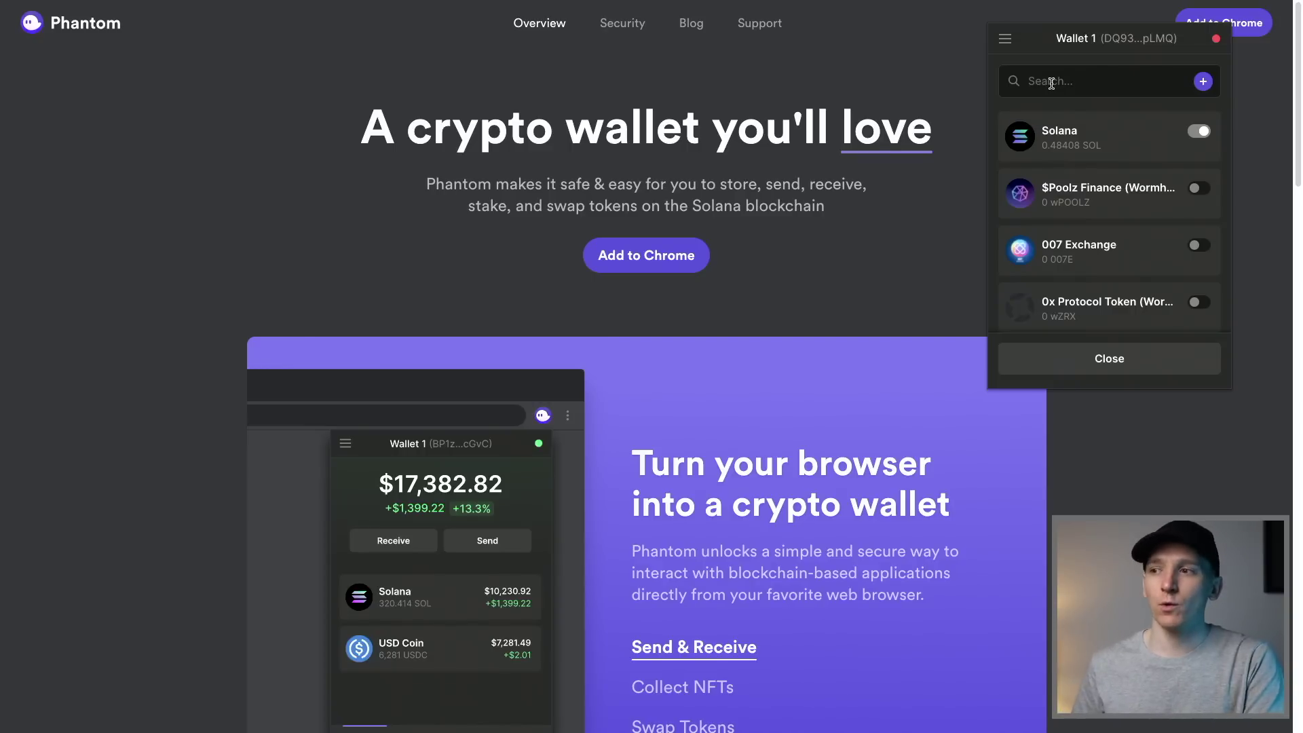
pyautogui.write('ray')
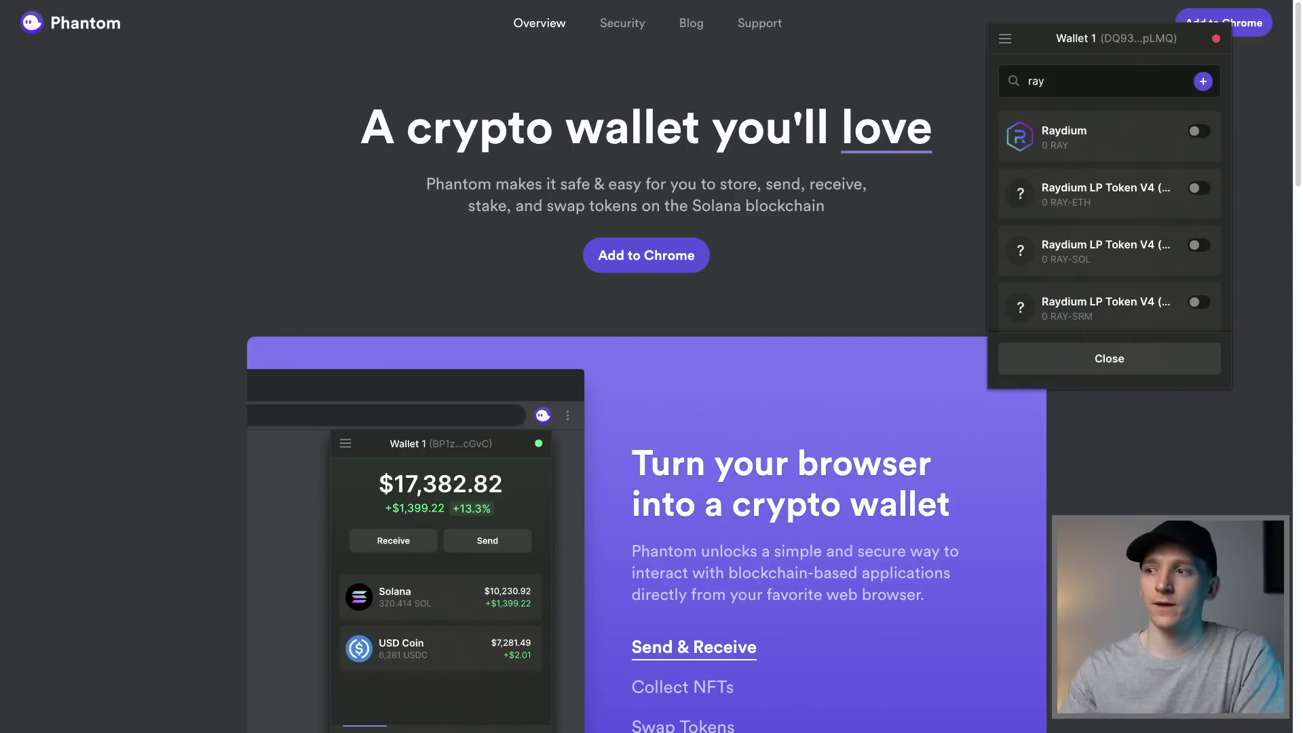
pyautogui.click(1198, 133)
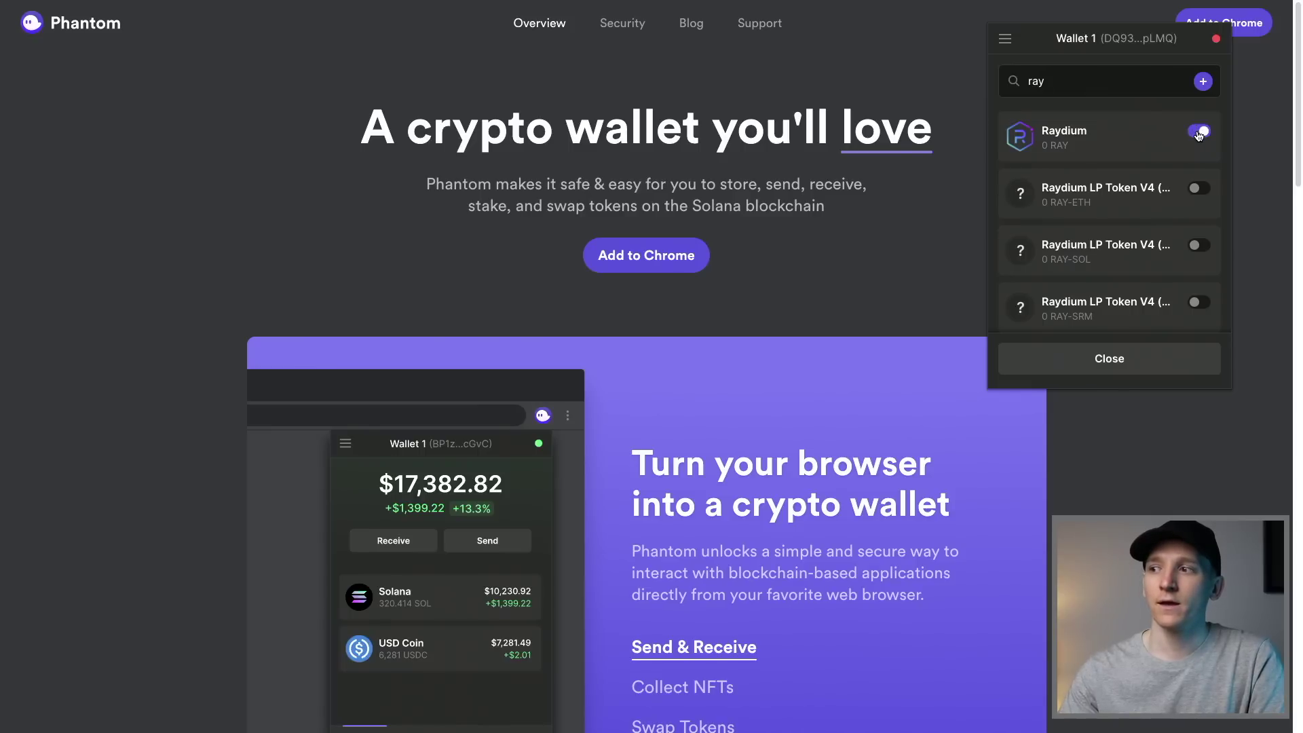
pyautogui.click(1106, 359)
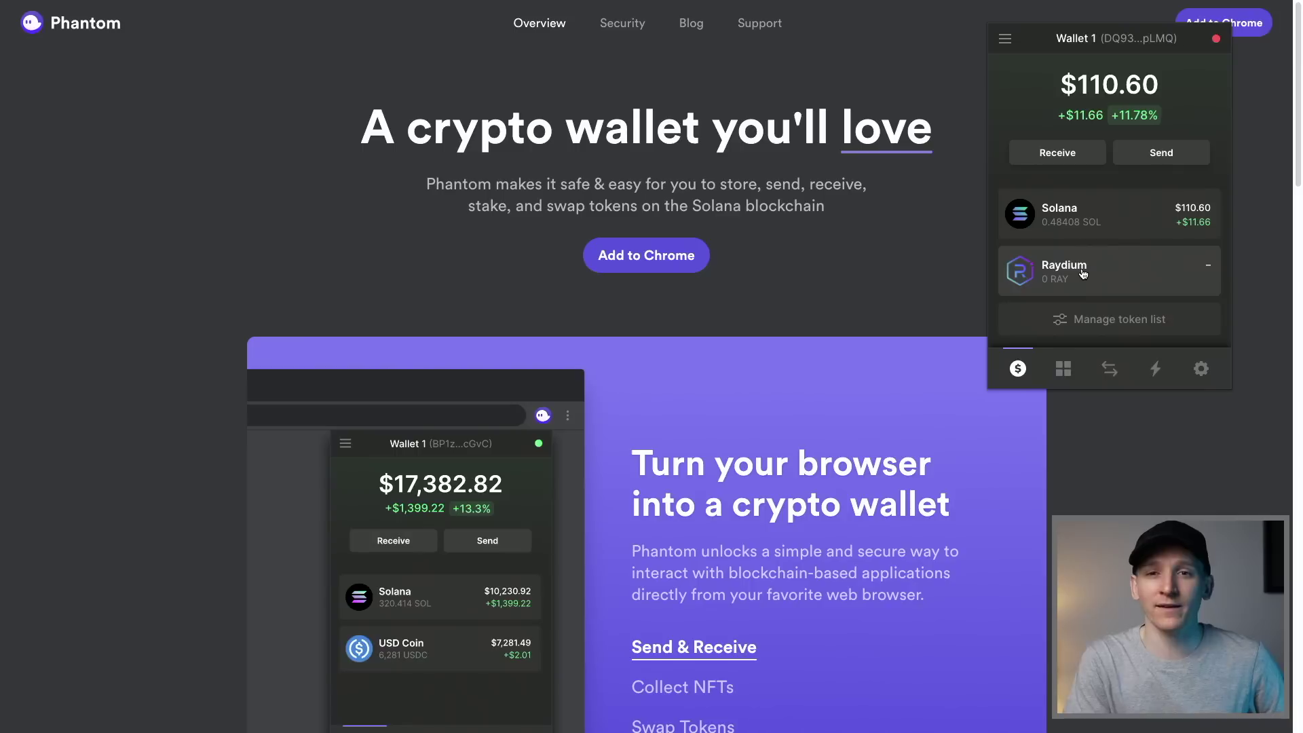
pyautogui.click(1174, 157)
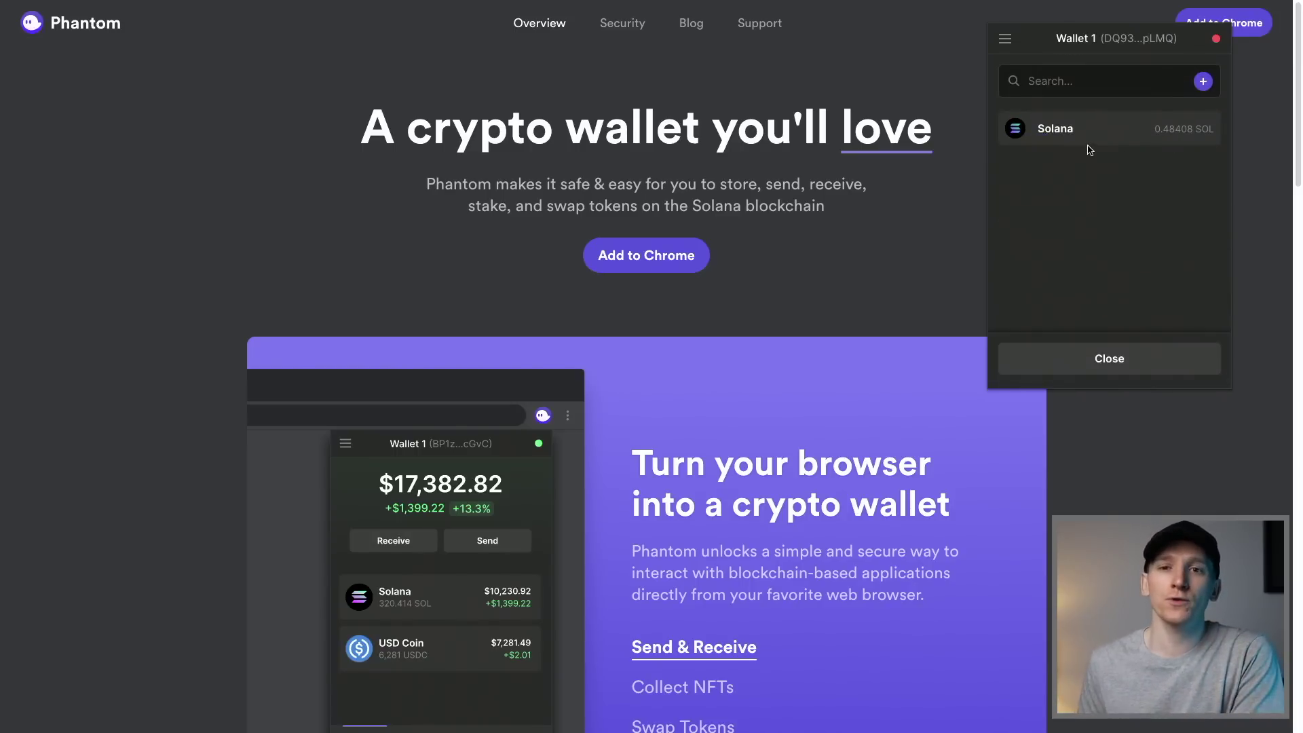
pyautogui.click(1055, 129)
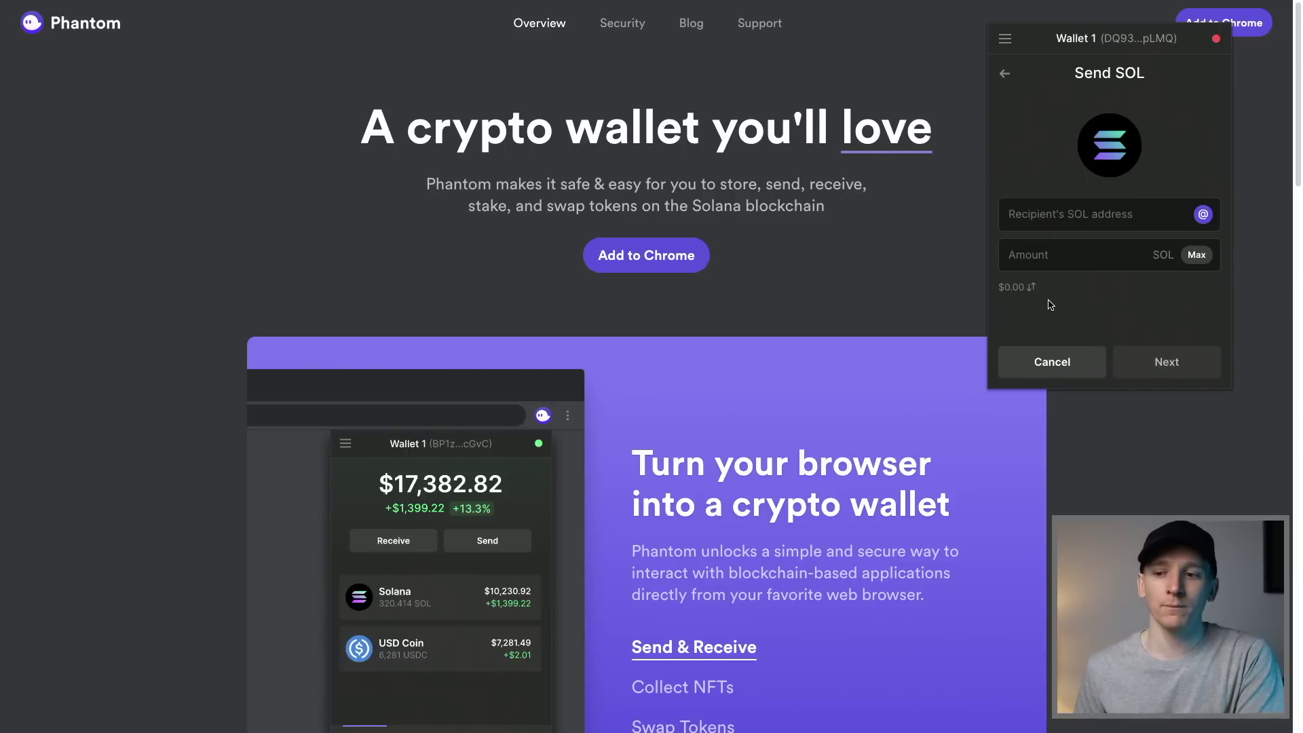
pyautogui.click(1049, 363)
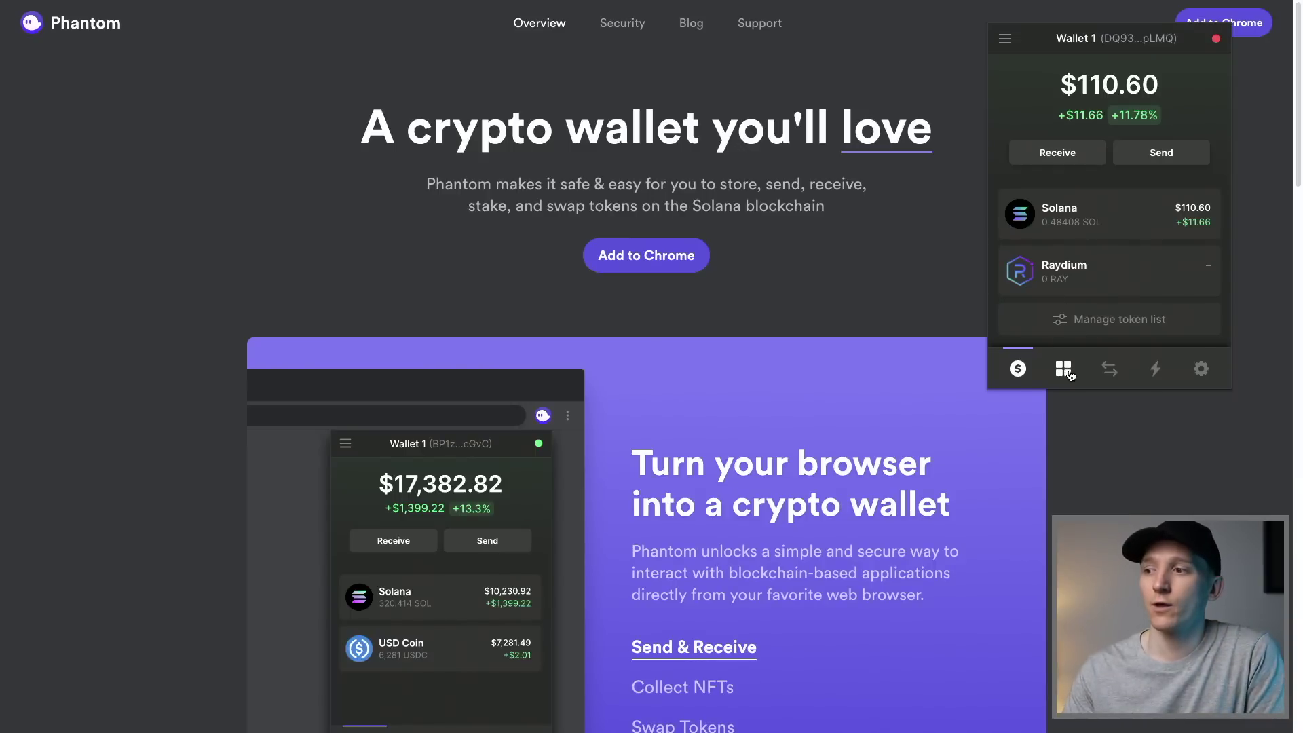
# Set up a swap of 0.05 SOL for Raydium and review the 0.96289 RAY order
pyautogui.click(1109, 368)
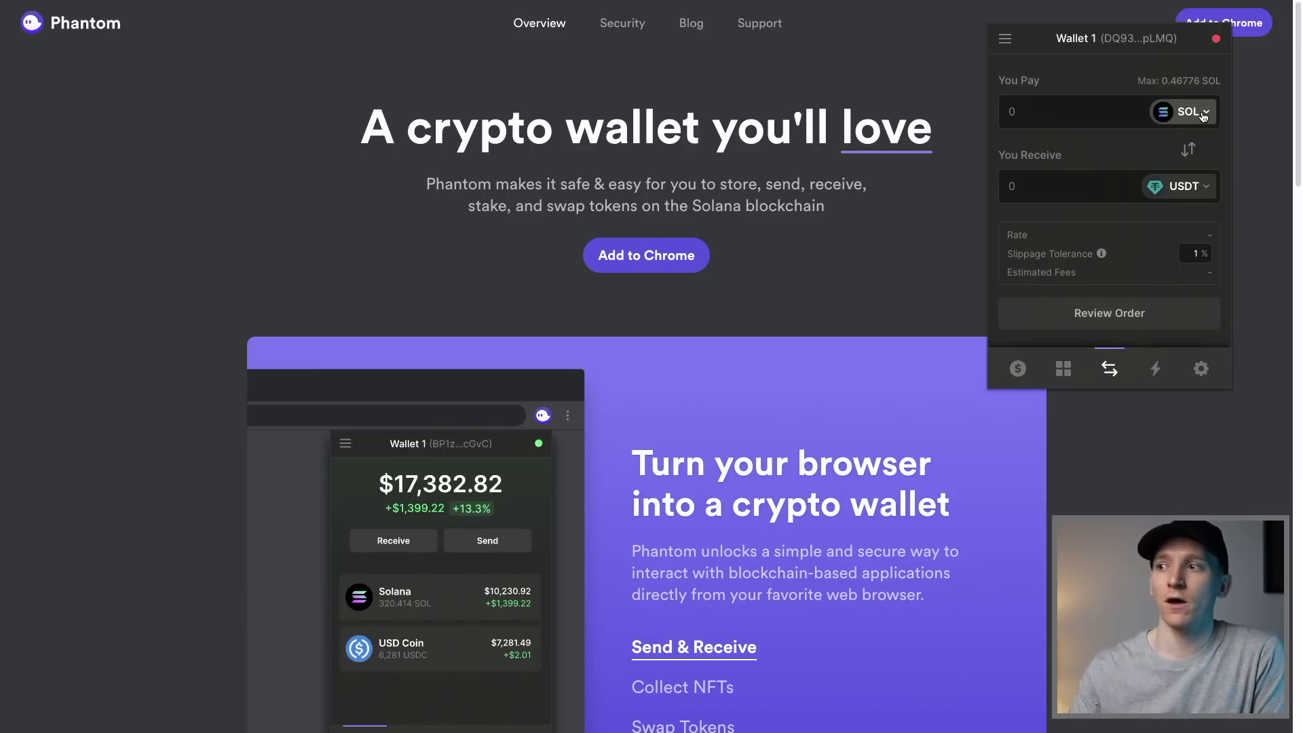
pyautogui.click(1200, 190)
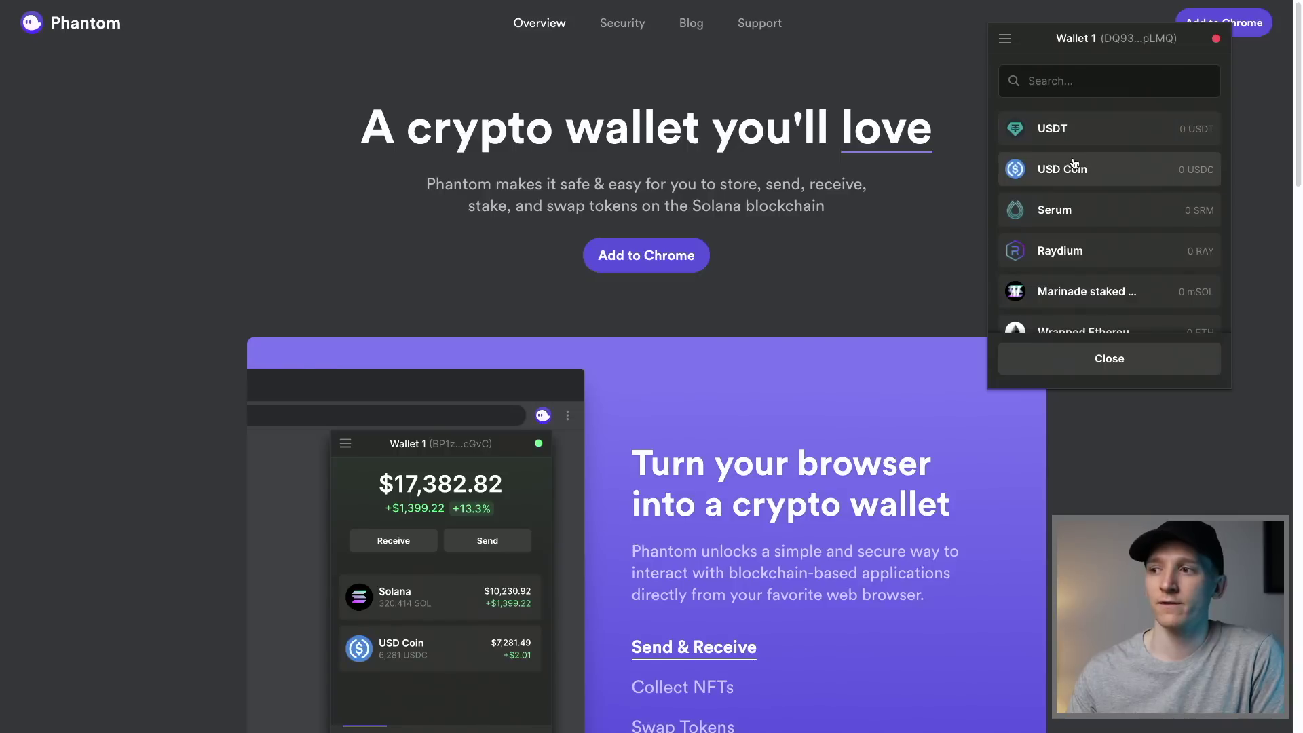
pyautogui.click(1056, 253)
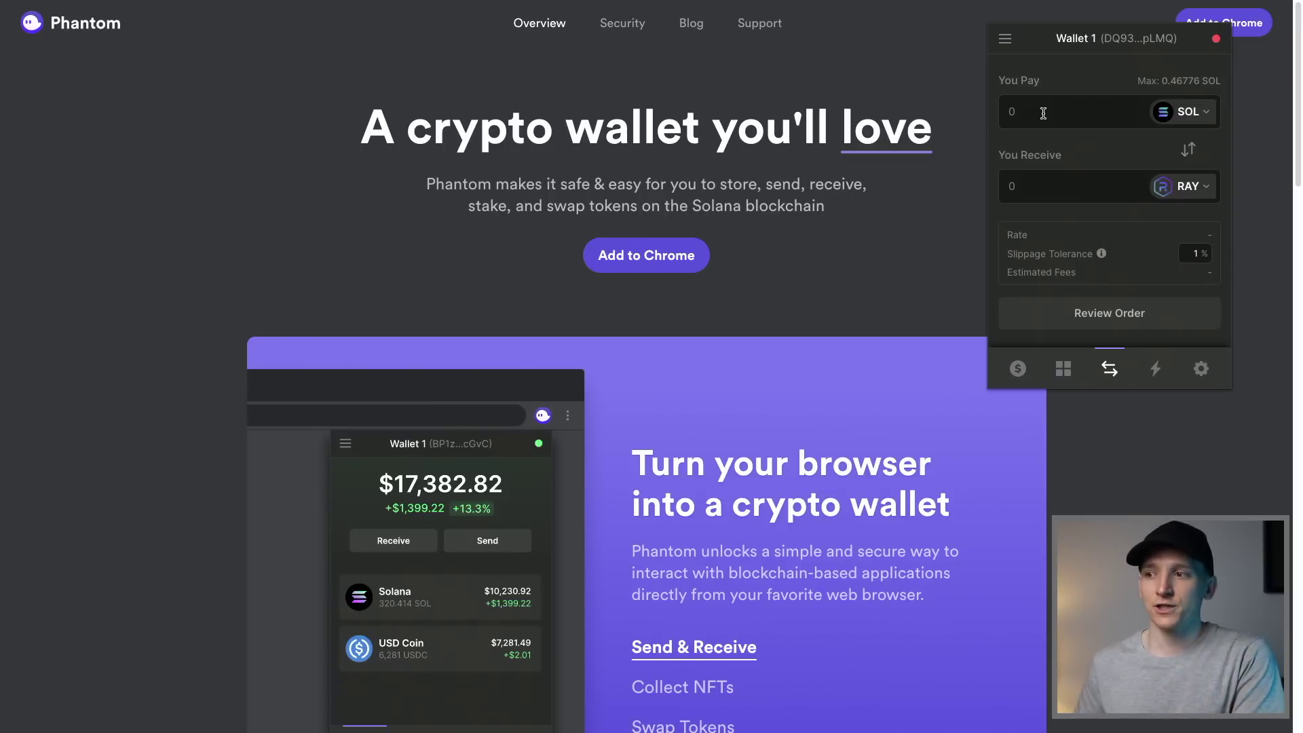
pyautogui.write('0')
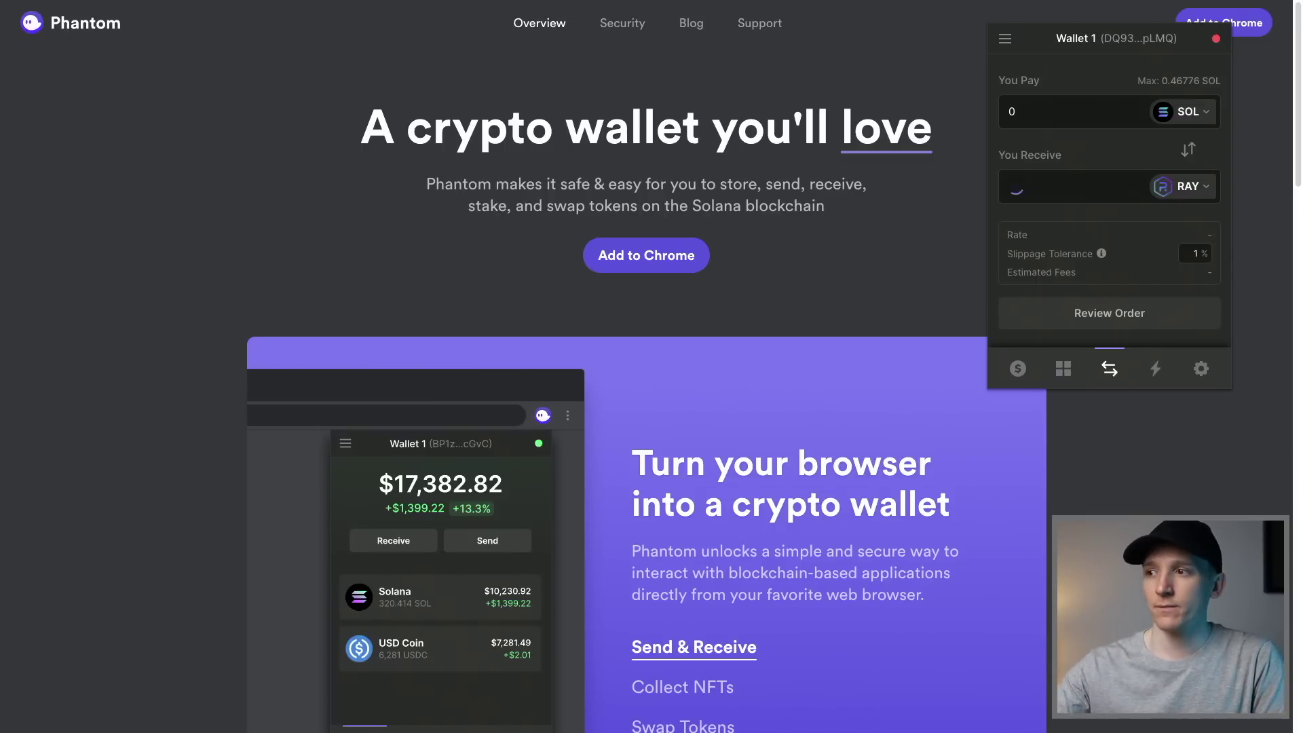
pyautogui.write('.05')
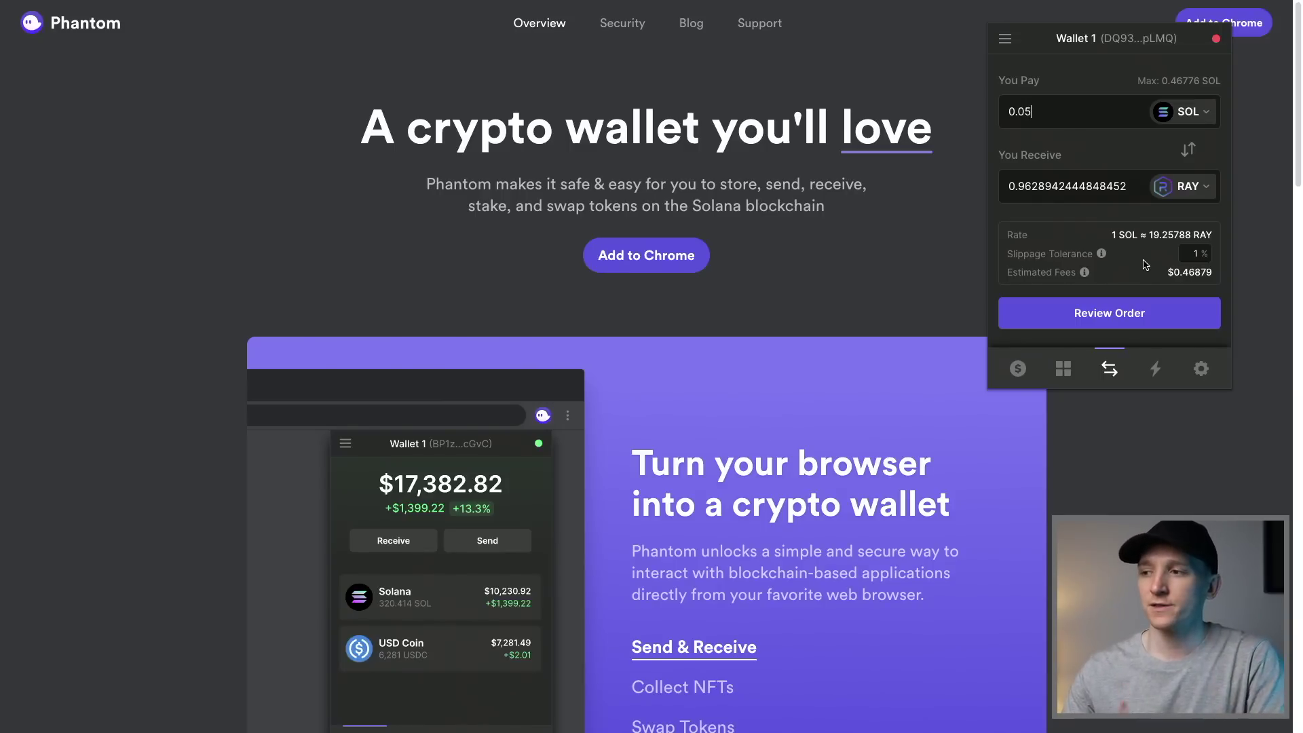
pyautogui.click(1115, 317)
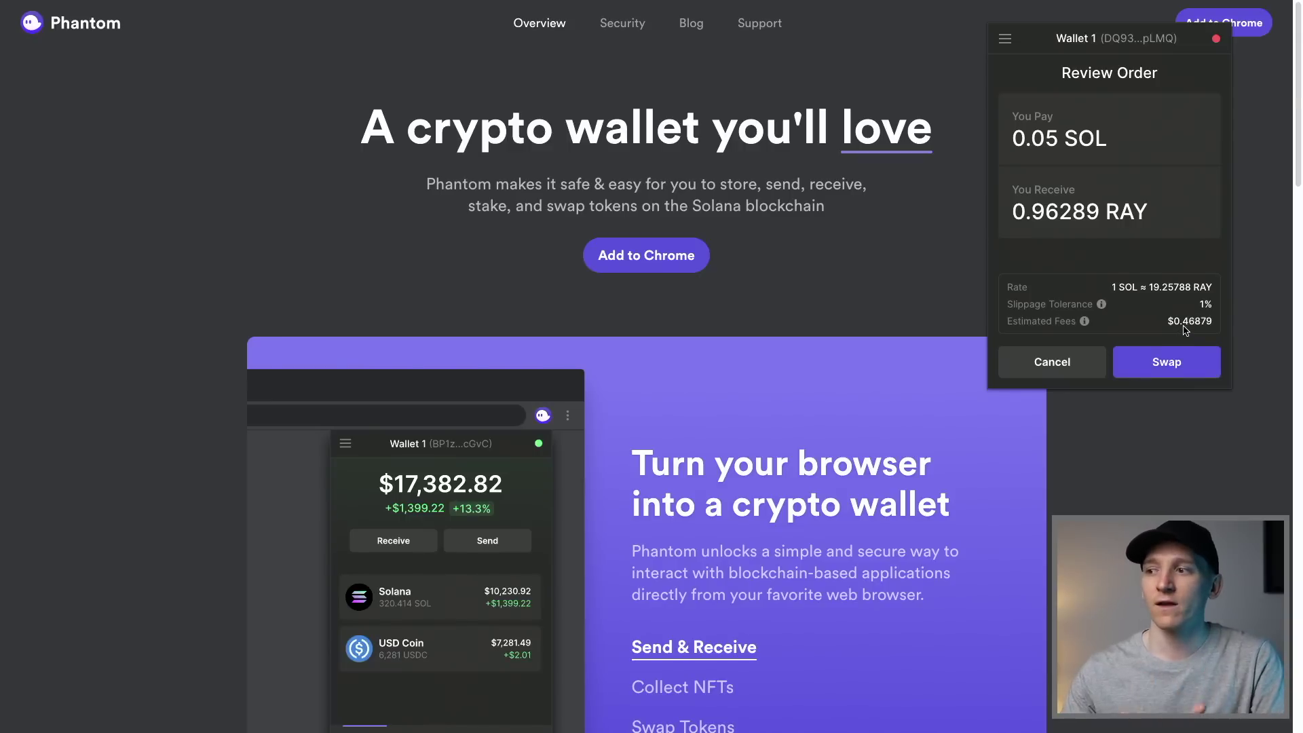
# Confirm the 0.05 SOL to 0.96289 RAY swap, close the RAY Received screen, and return to balances
pyautogui.click(1171, 367)
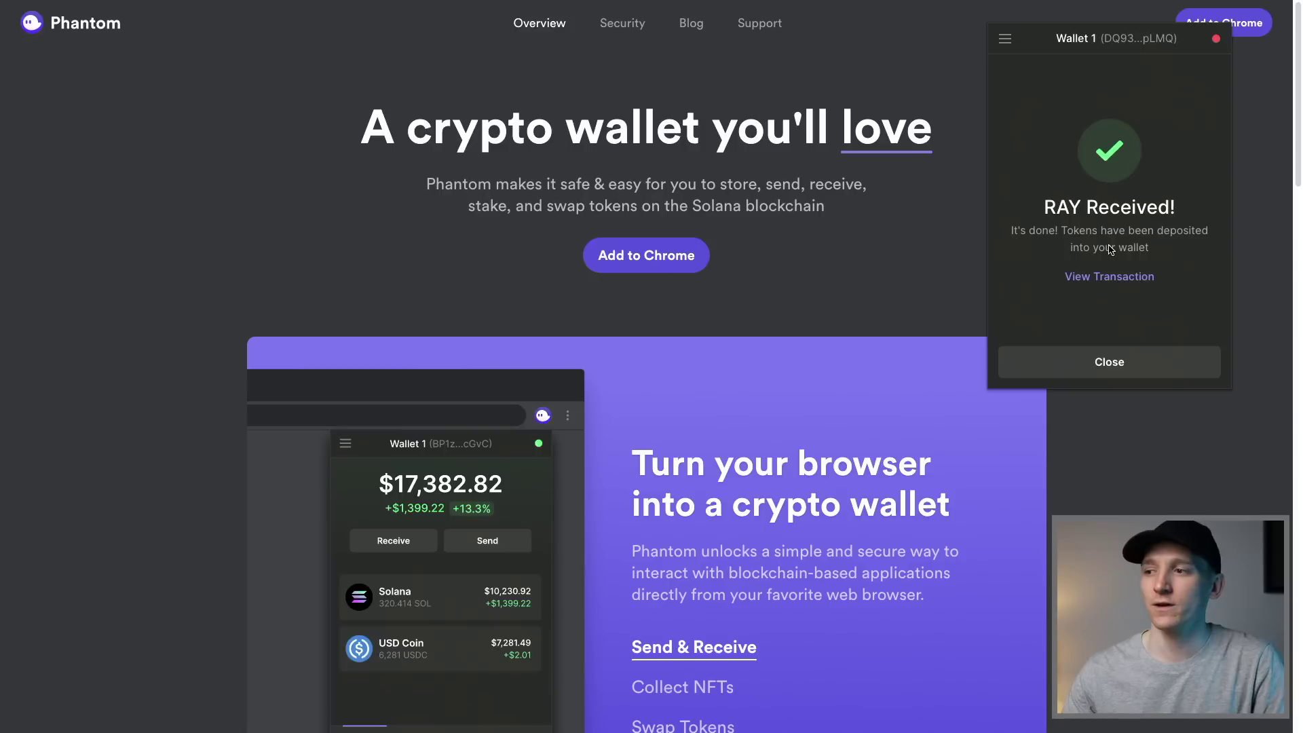
pyautogui.click(1100, 359)
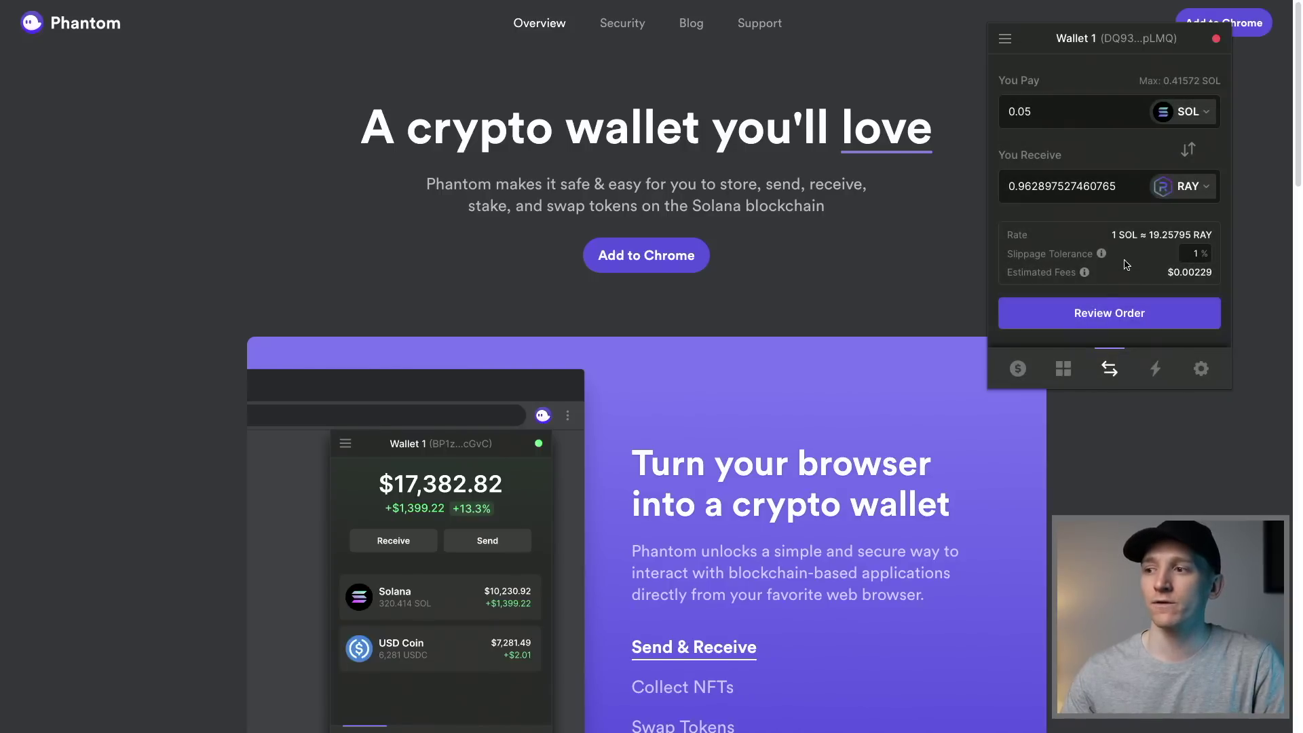
pyautogui.click(1018, 369)
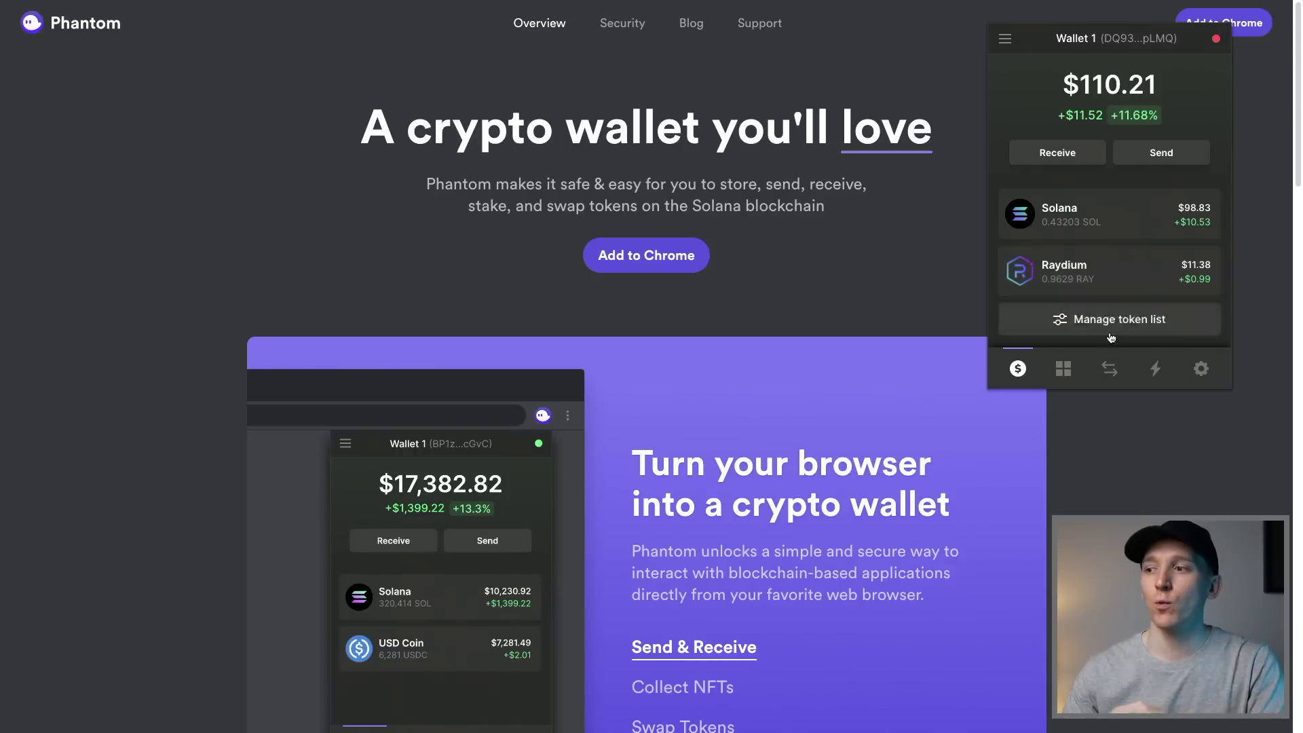
# Verify the swap in Recent Activity, then view balances of 0.43203 SOL and 0.9629 RAY
pyautogui.click(1156, 371)
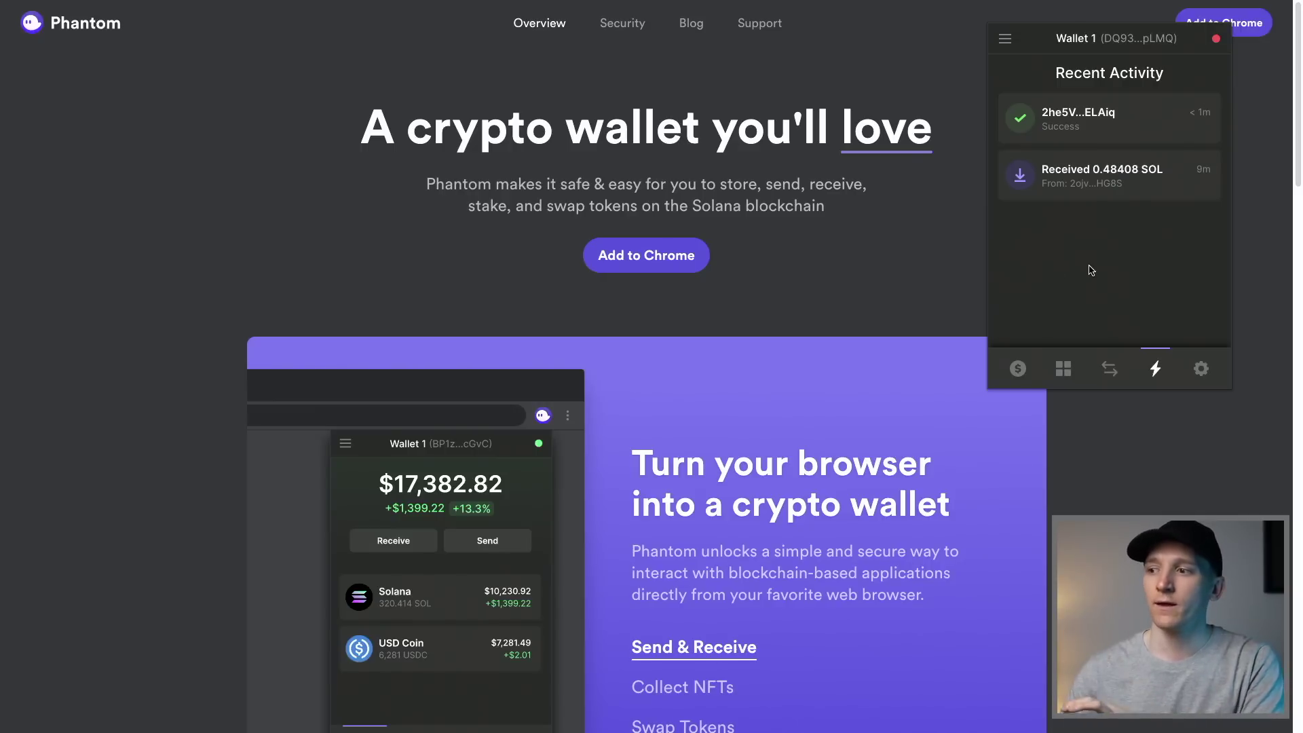
pyautogui.click(1019, 369)
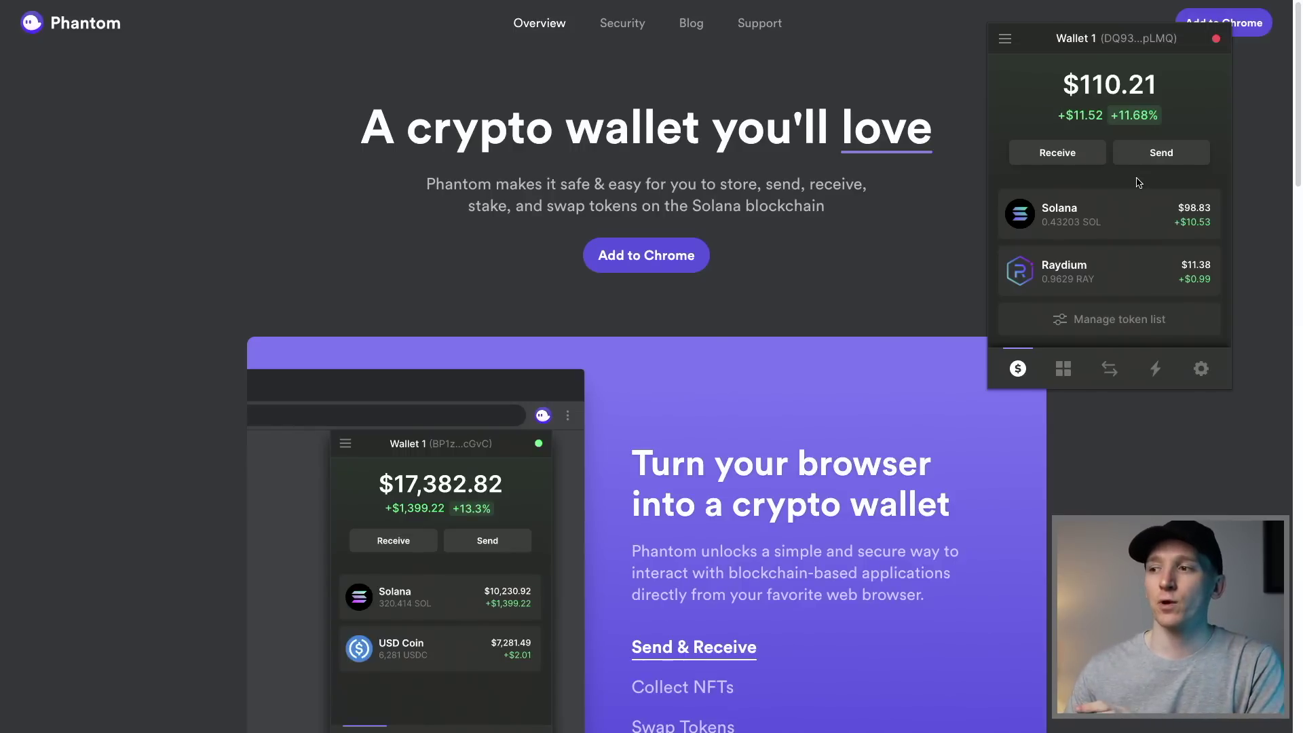
# Start earning SOL from the Solana token page and choose stake.systems (10% commission) as validator
pyautogui.click(1071, 212)
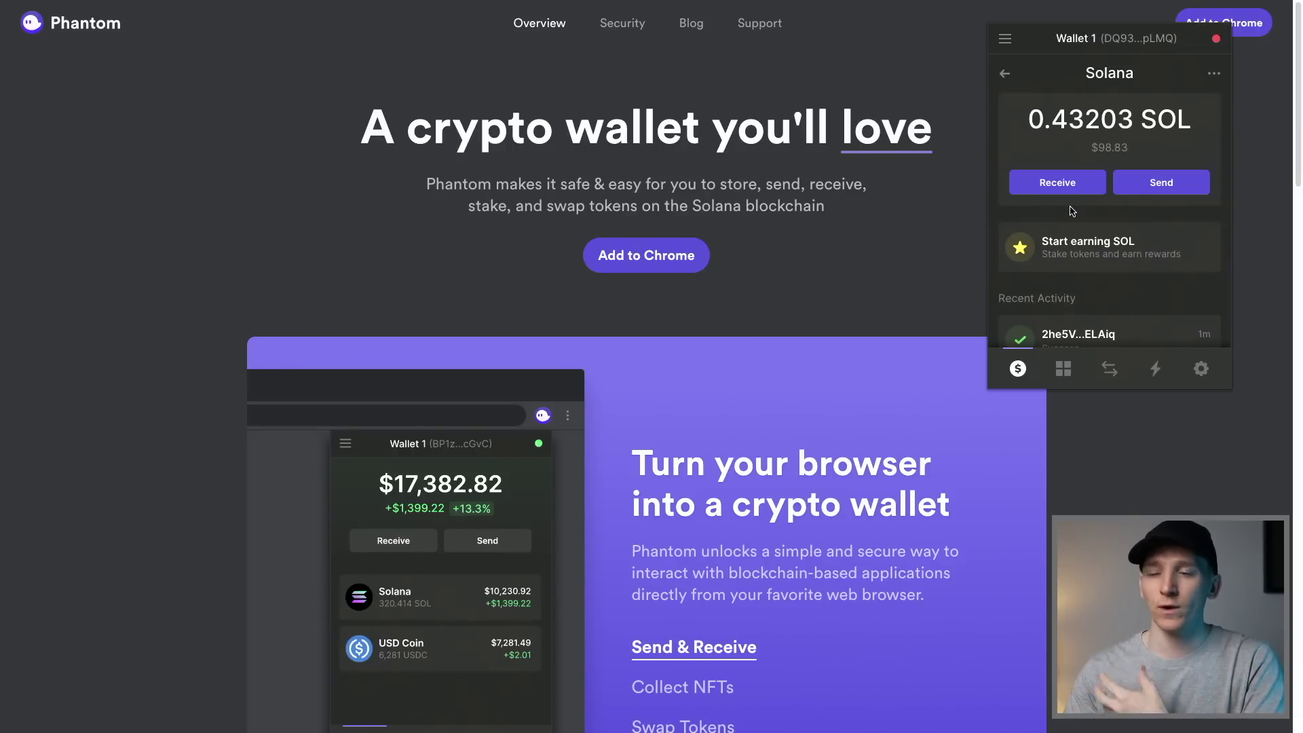
pyautogui.click(1094, 246)
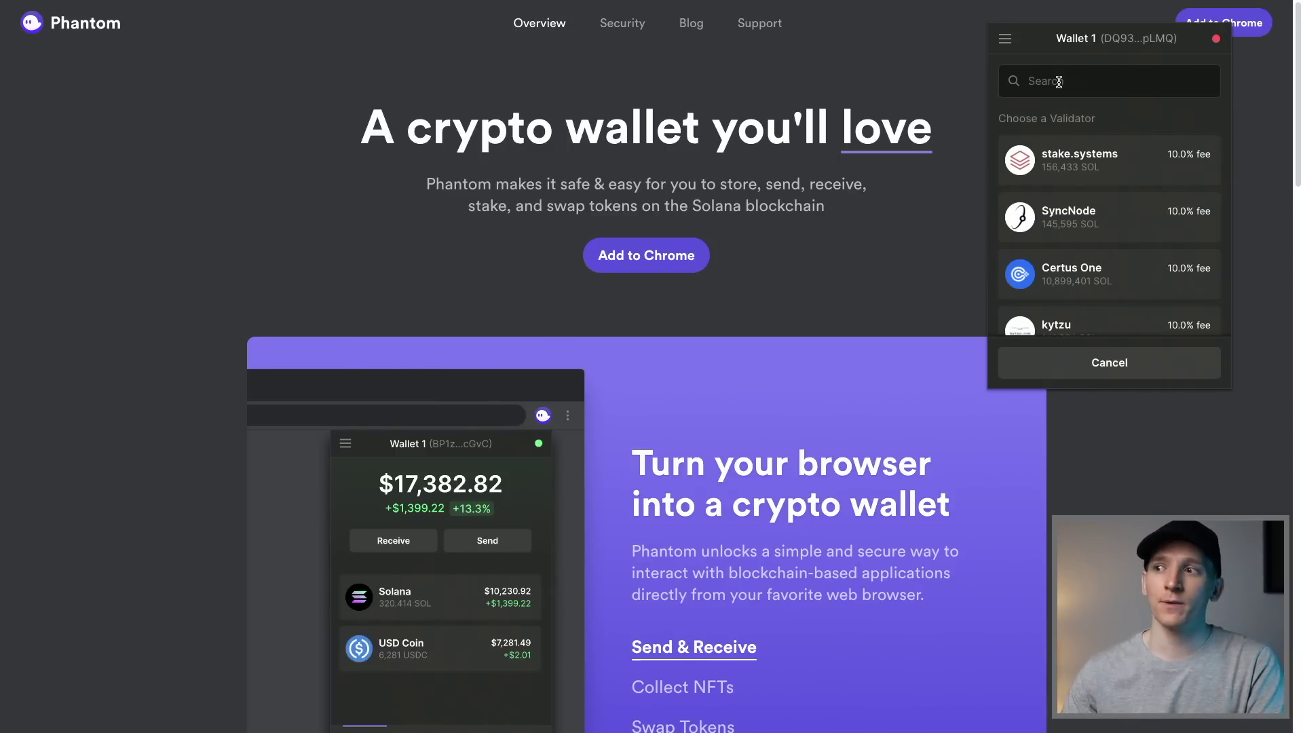
pyautogui.scroll(-3, 1113, 190)
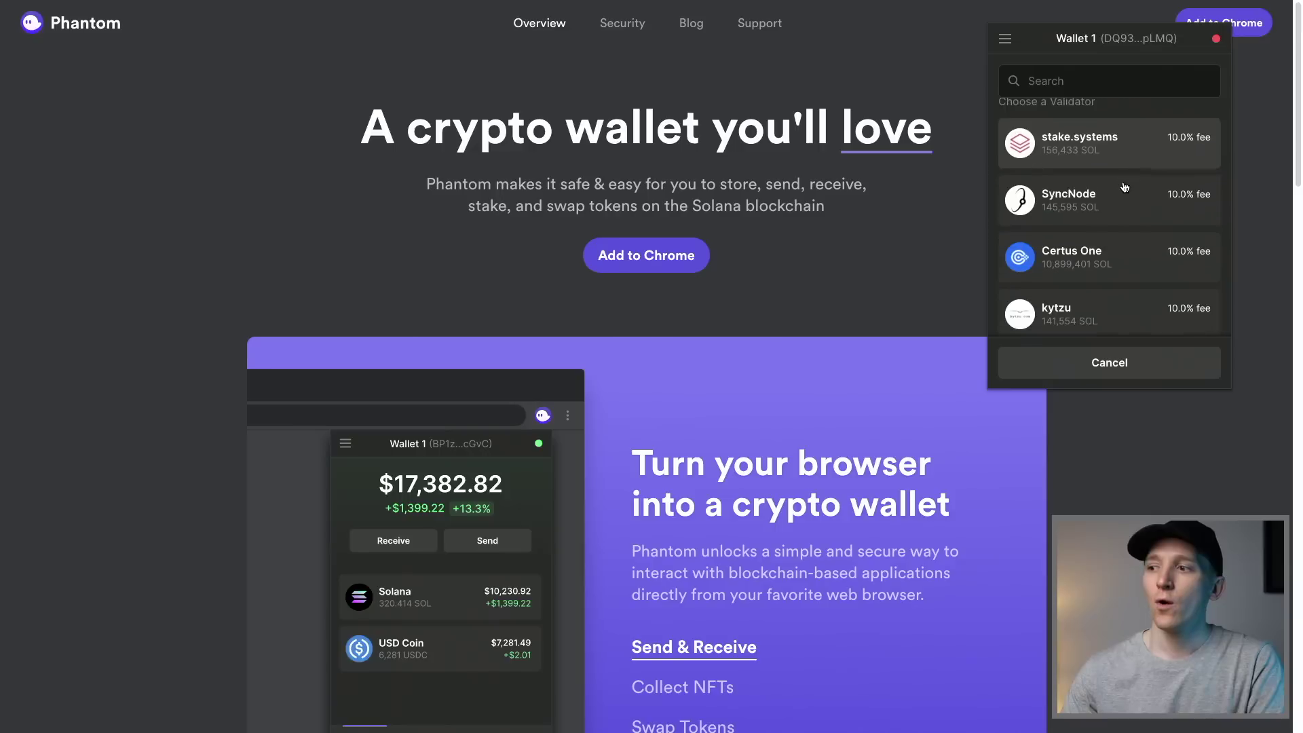
pyautogui.scroll(-5, 1125, 187)
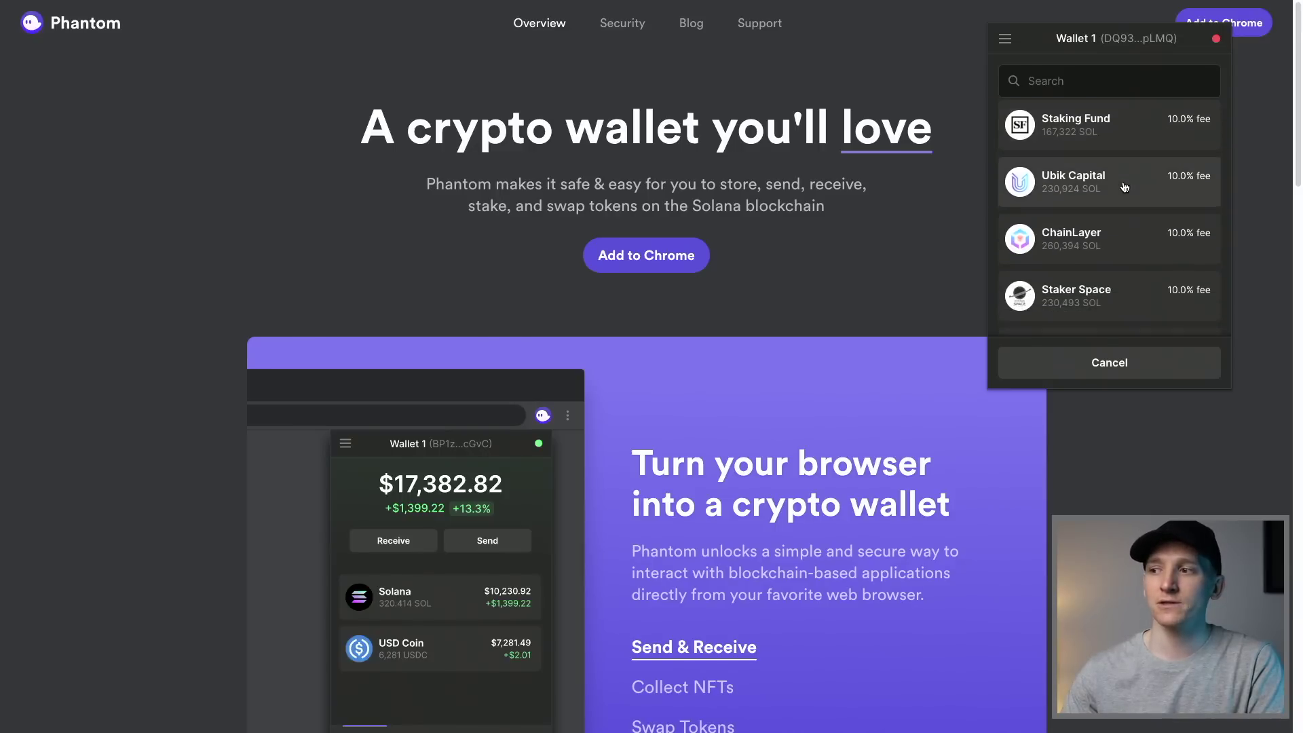
pyautogui.scroll(-2, 1124, 187)
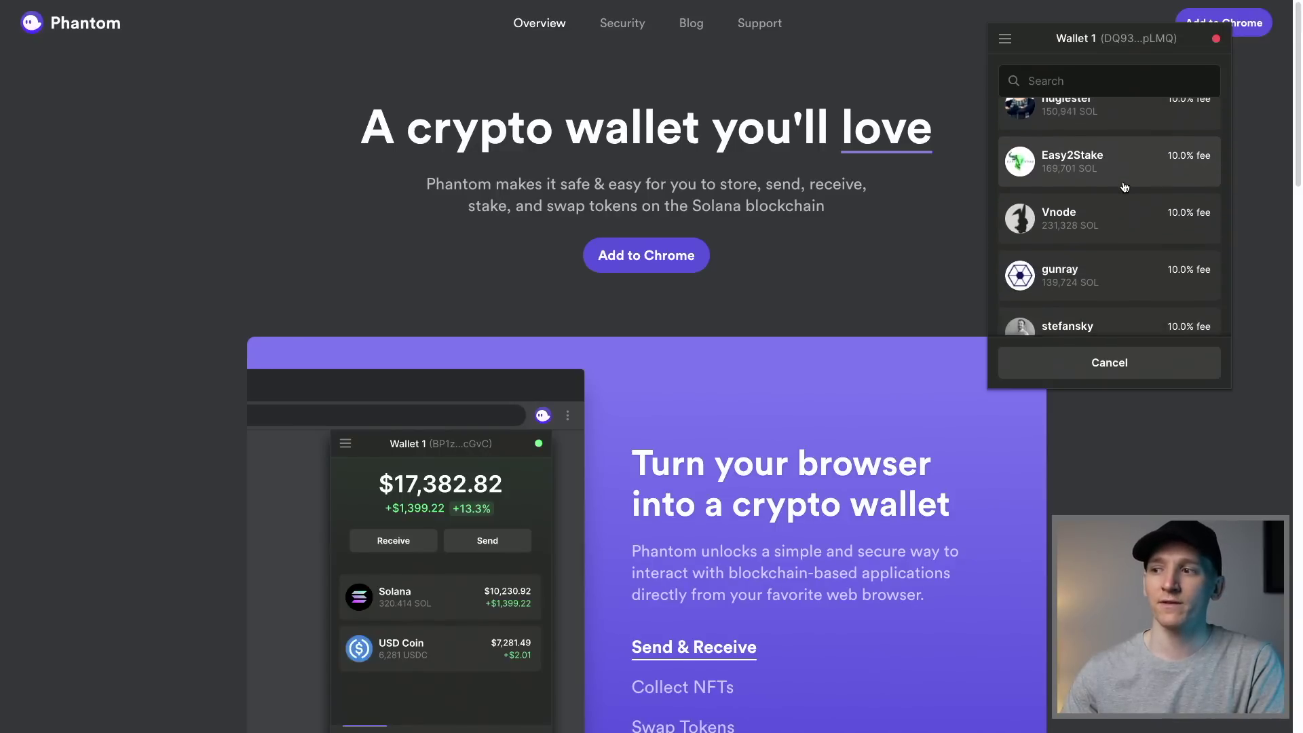
pyautogui.scroll(10, 1127, 170)
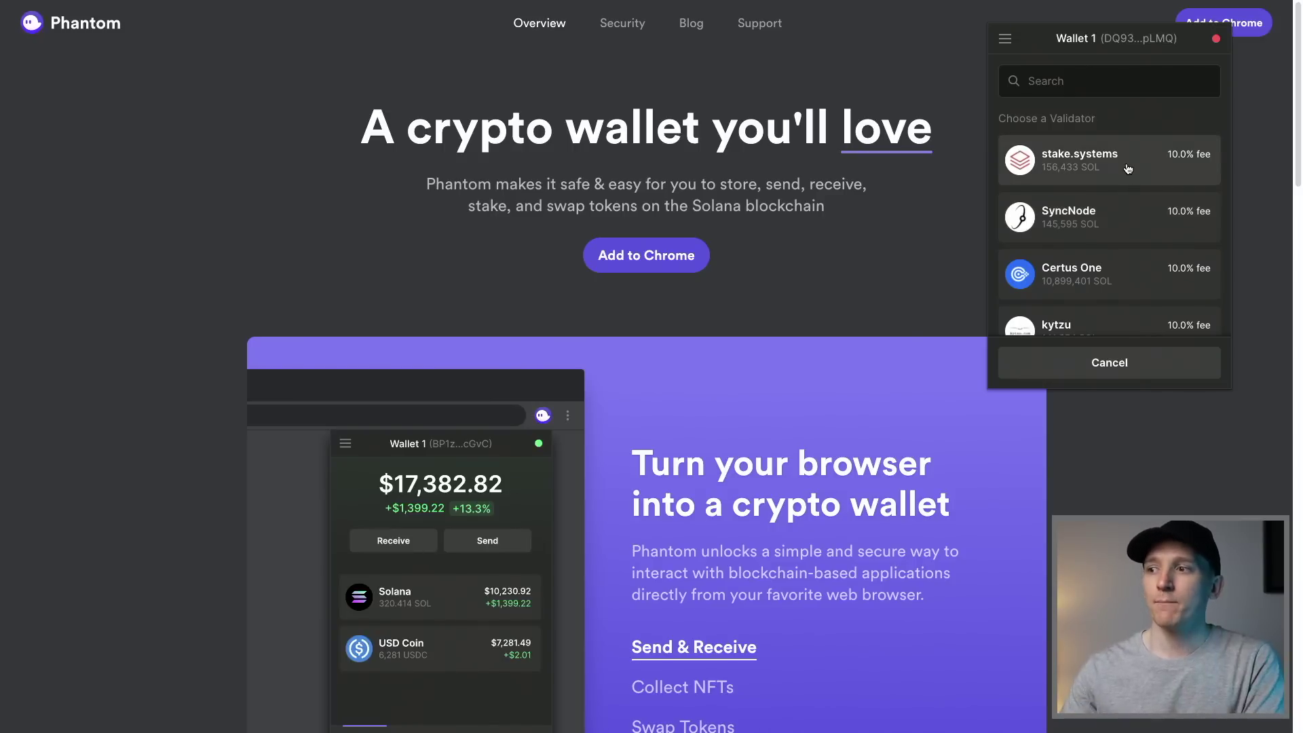
pyautogui.scroll(-2, 1127, 203)
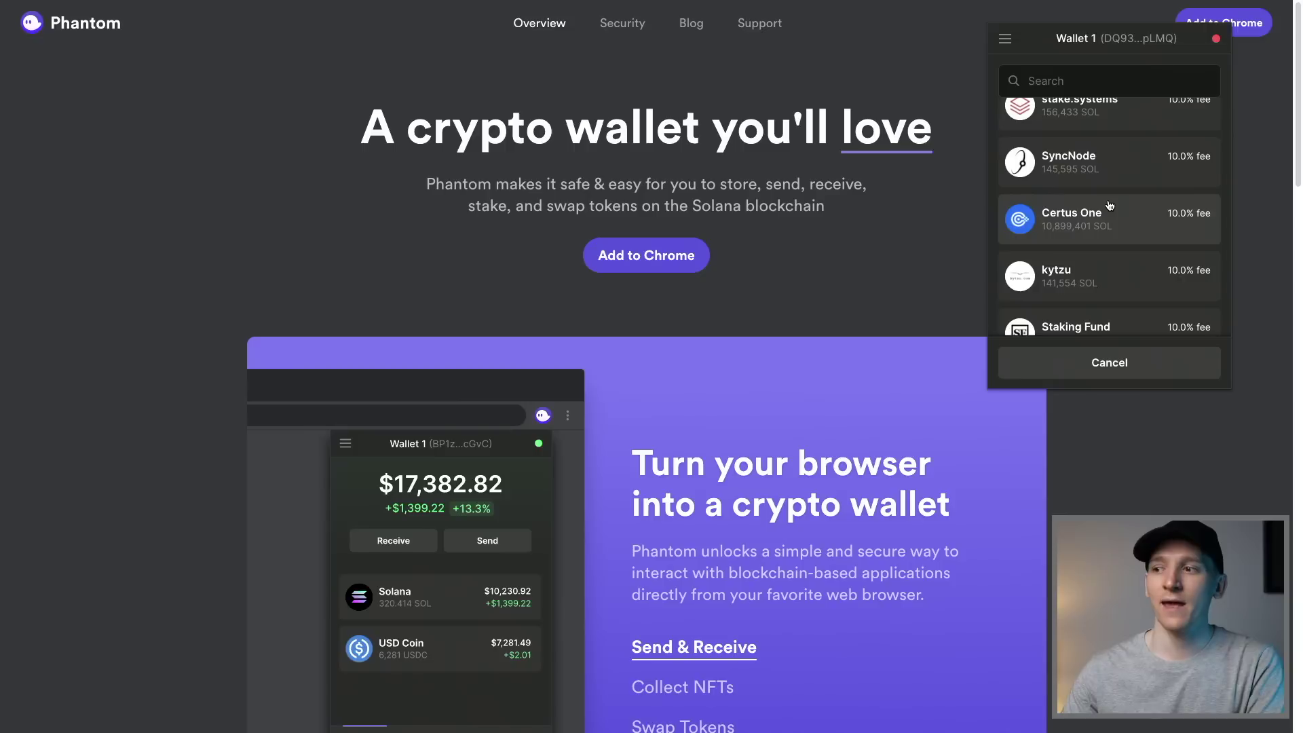
pyautogui.scroll(3, 1113, 205)
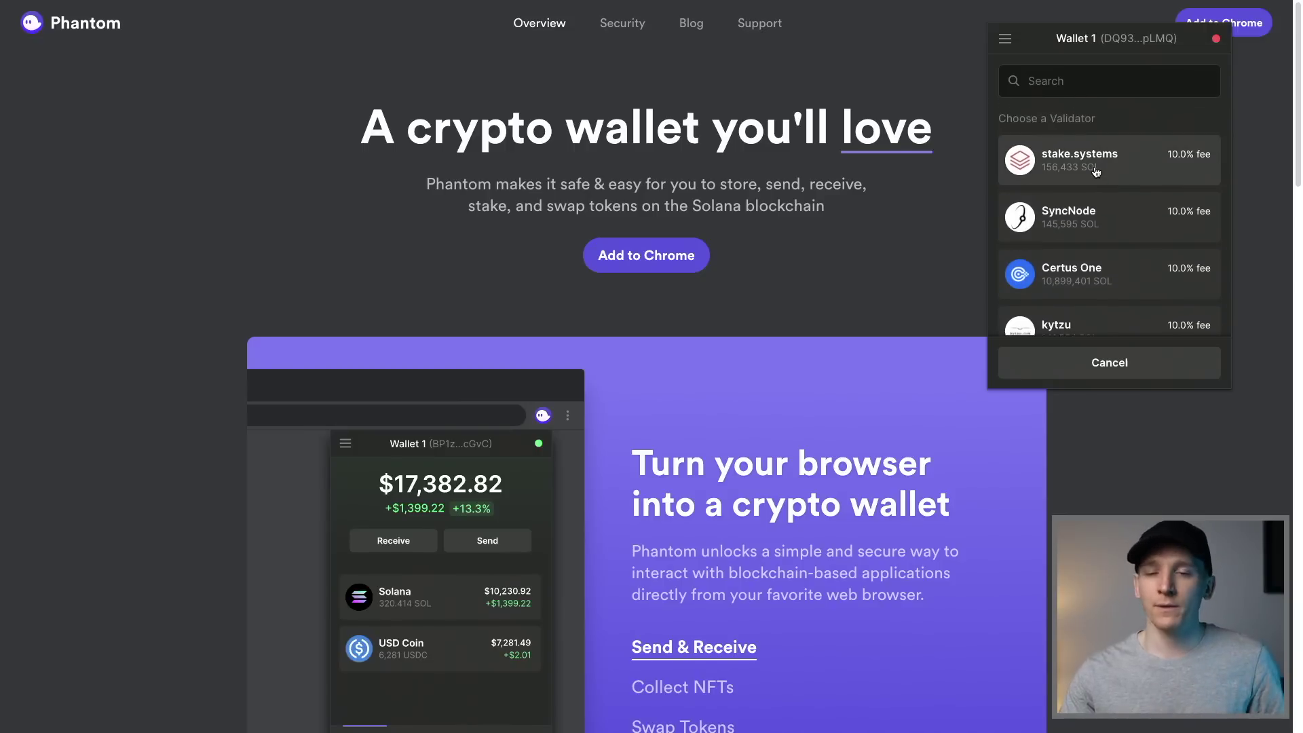
pyautogui.click(1072, 171)
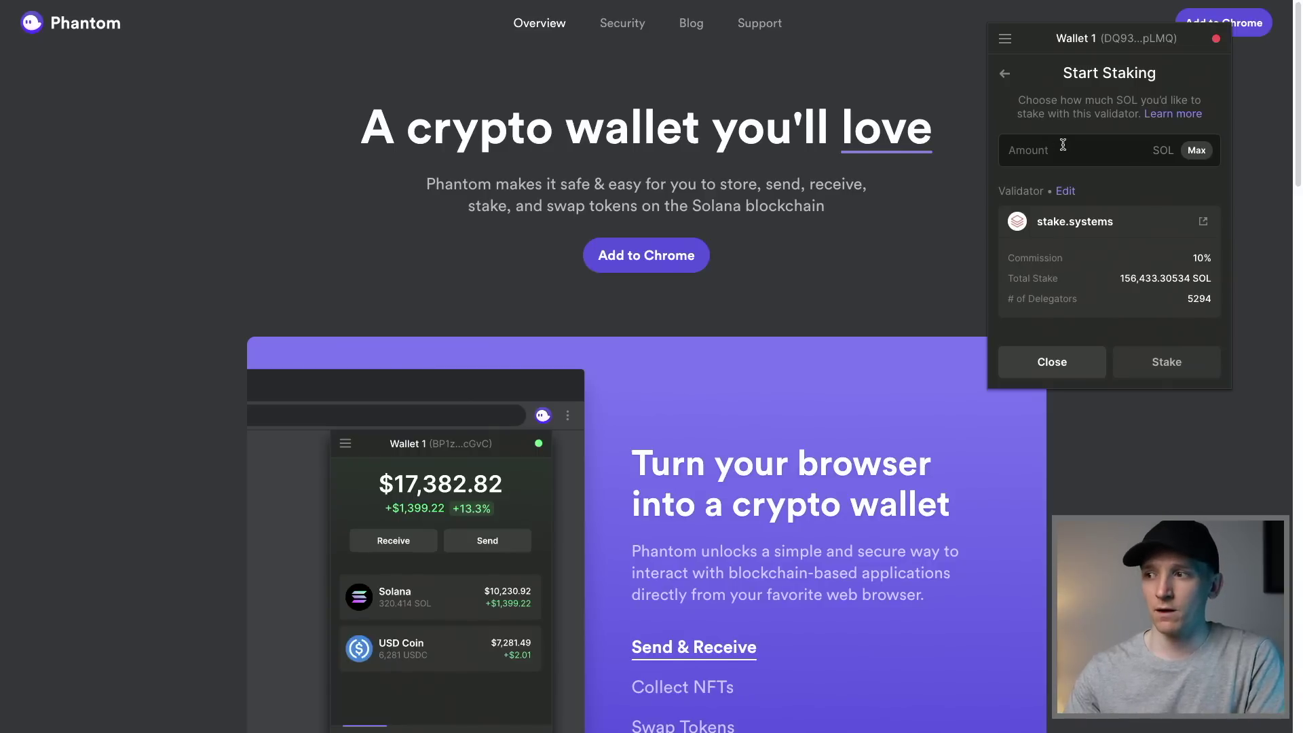
# Set the staking amount to 0.25 SOL and stake it with stake.systems
pyautogui.click(1197, 150)
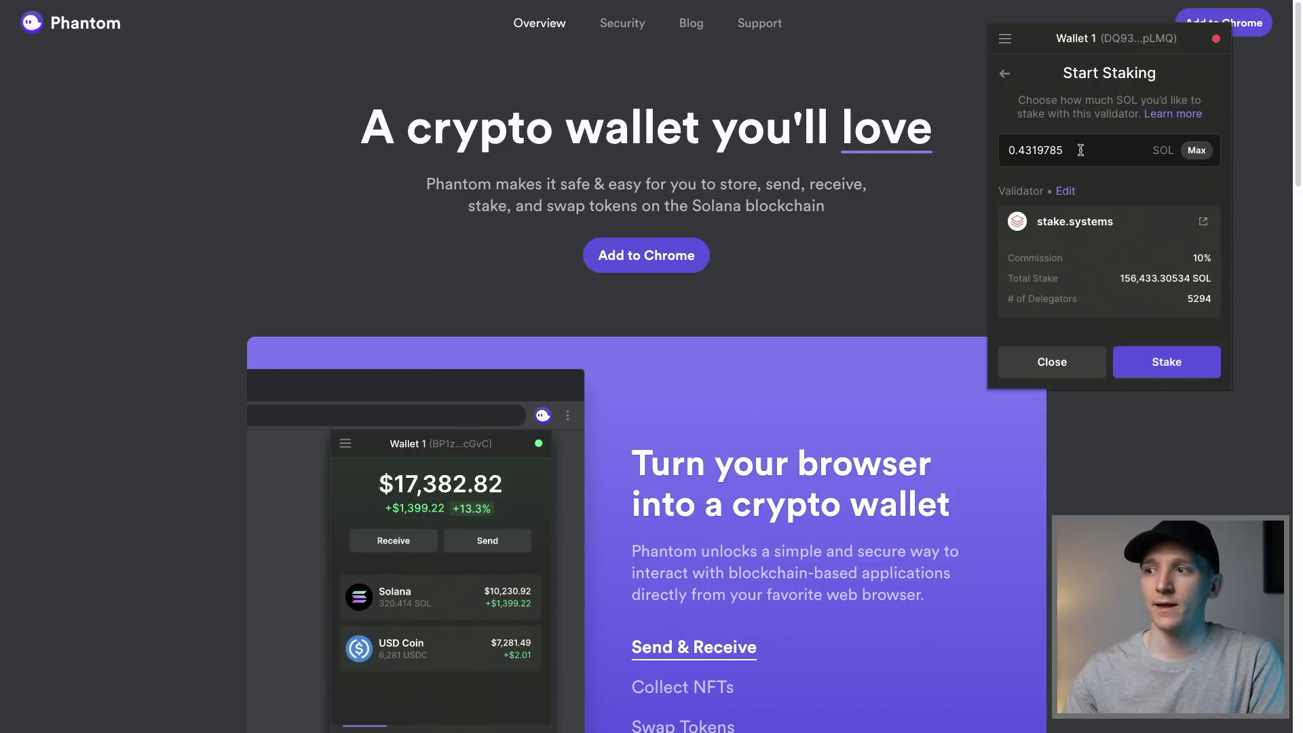
pyautogui.moveTo(1082, 150); pyautogui.dragTo(1042, 150)
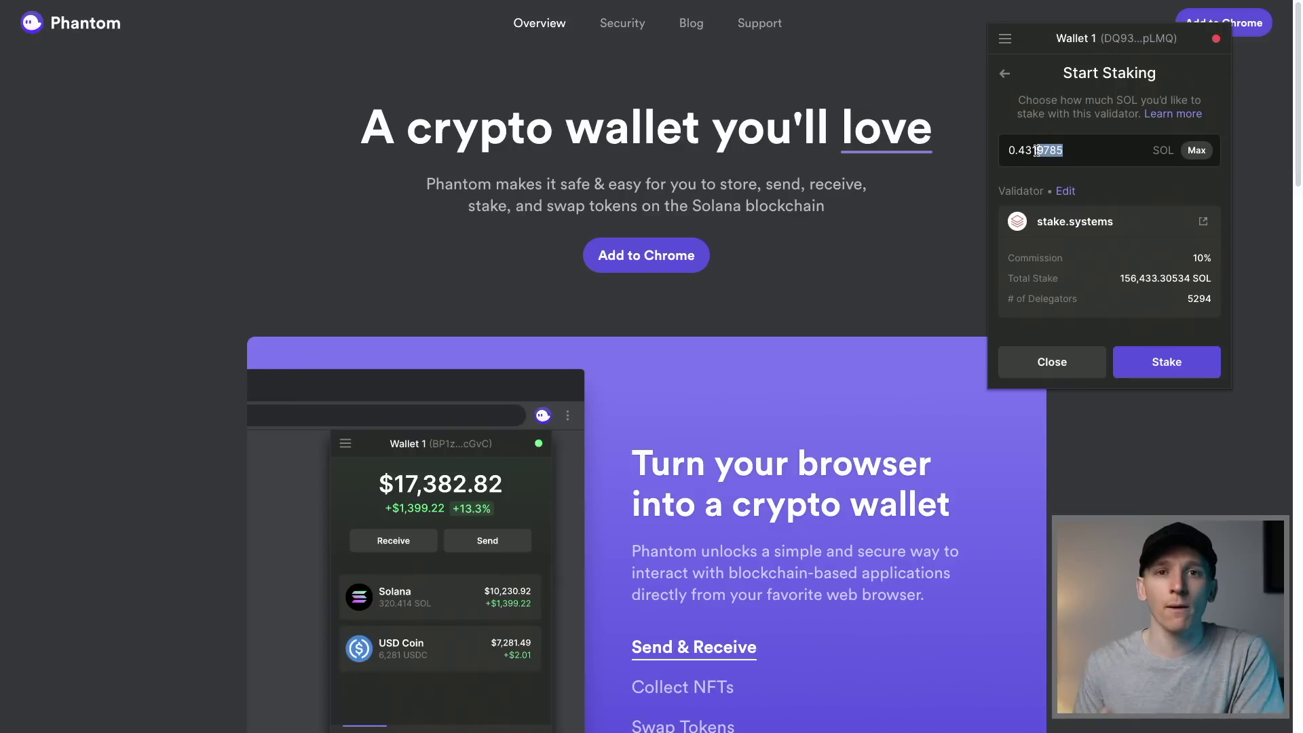
pyautogui.click(1071, 150)
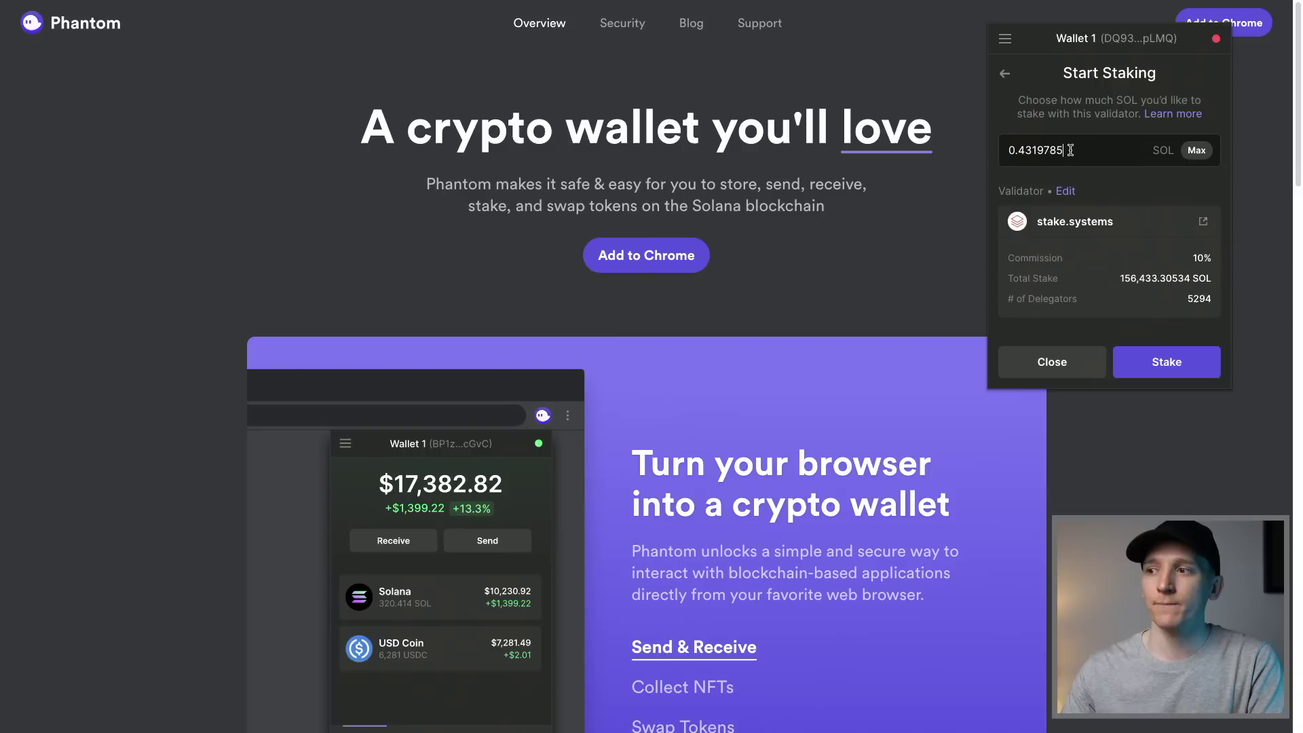
pyautogui.moveTo(1062, 150); pyautogui.dragTo(1018, 150)
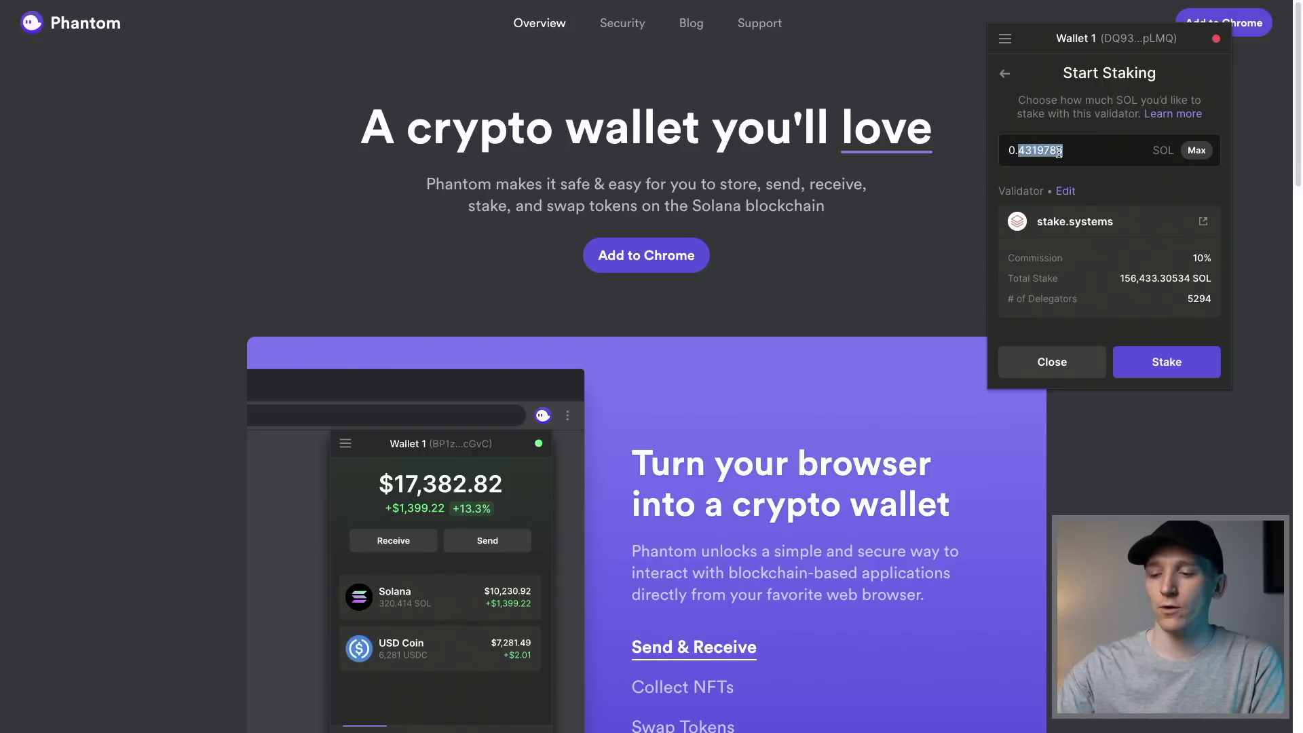
pyautogui.write('25')
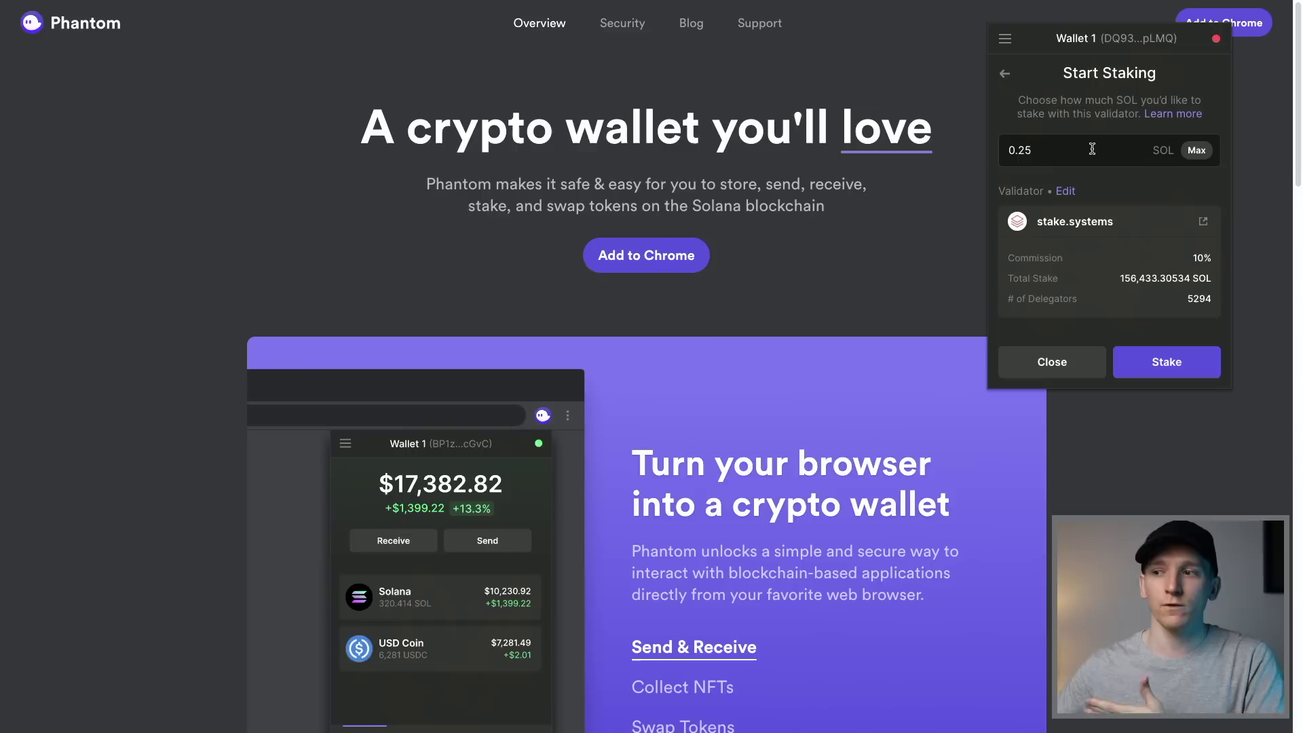
pyautogui.click(1171, 367)
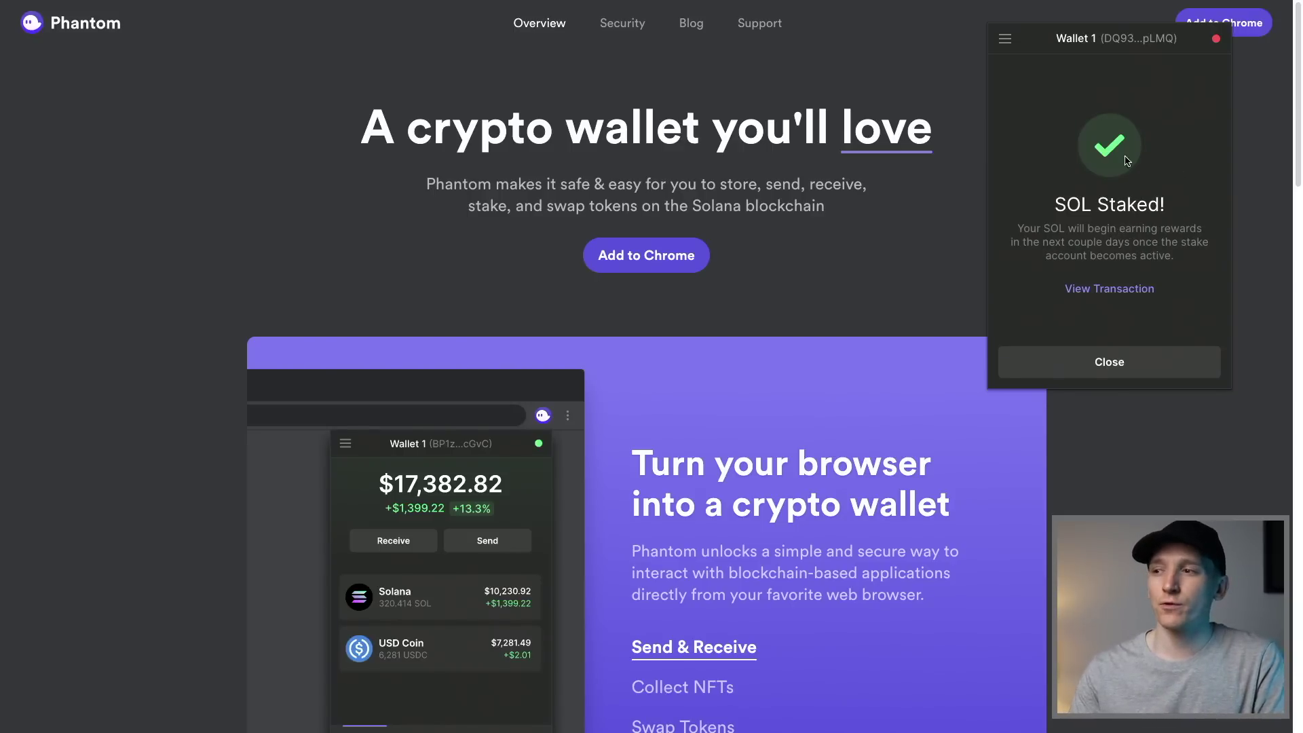
# Close the SOL Staked screen, check Your Stake shows 0.25 SOL, and return to the wallet overview
pyautogui.click(1094, 361)
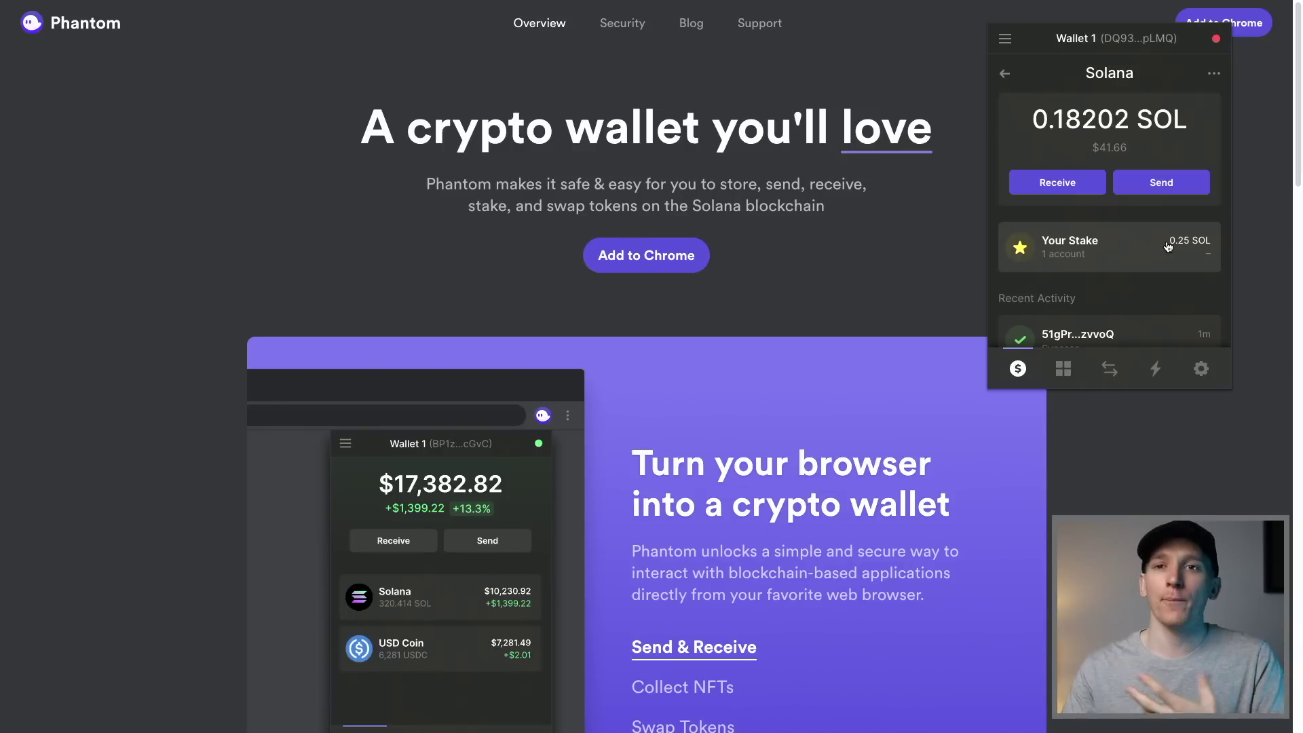
pyautogui.click(1005, 73)
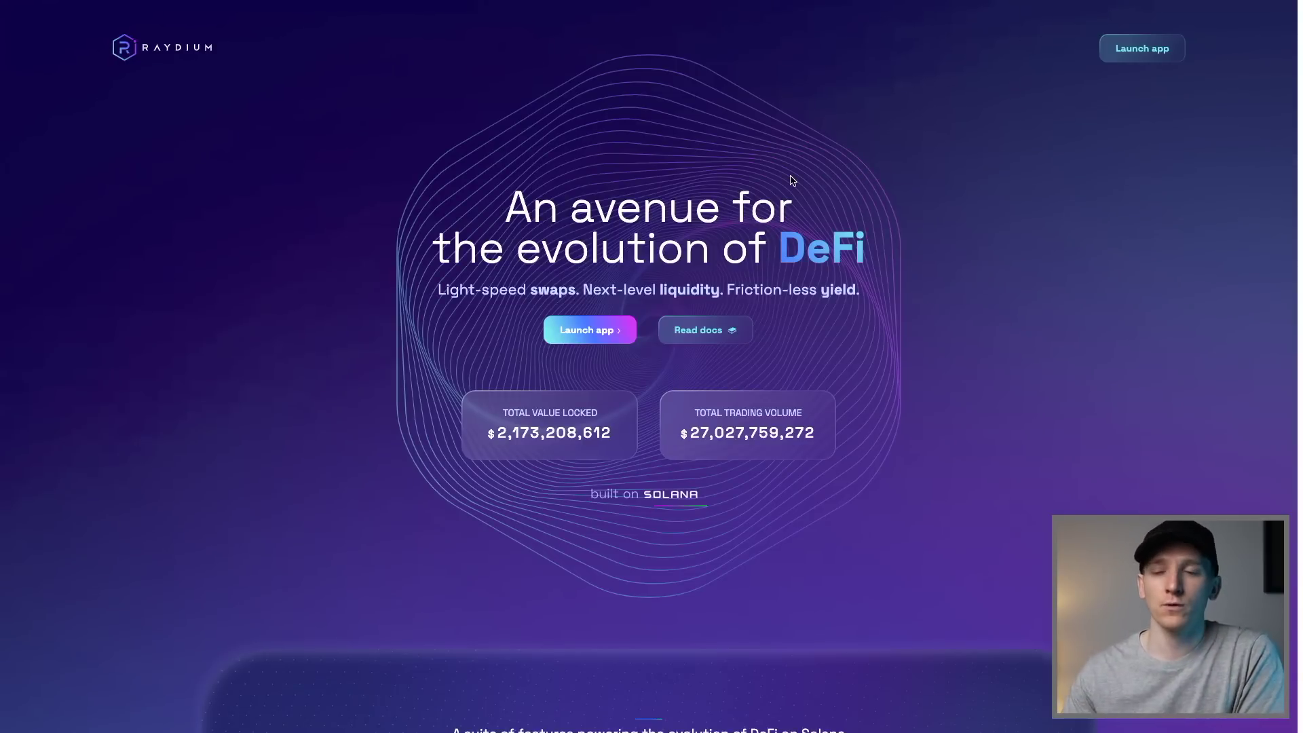
# Launch the Raydium app and connect the Phantom wallet, approving the connection in Phantom
pyautogui.click(591, 333)
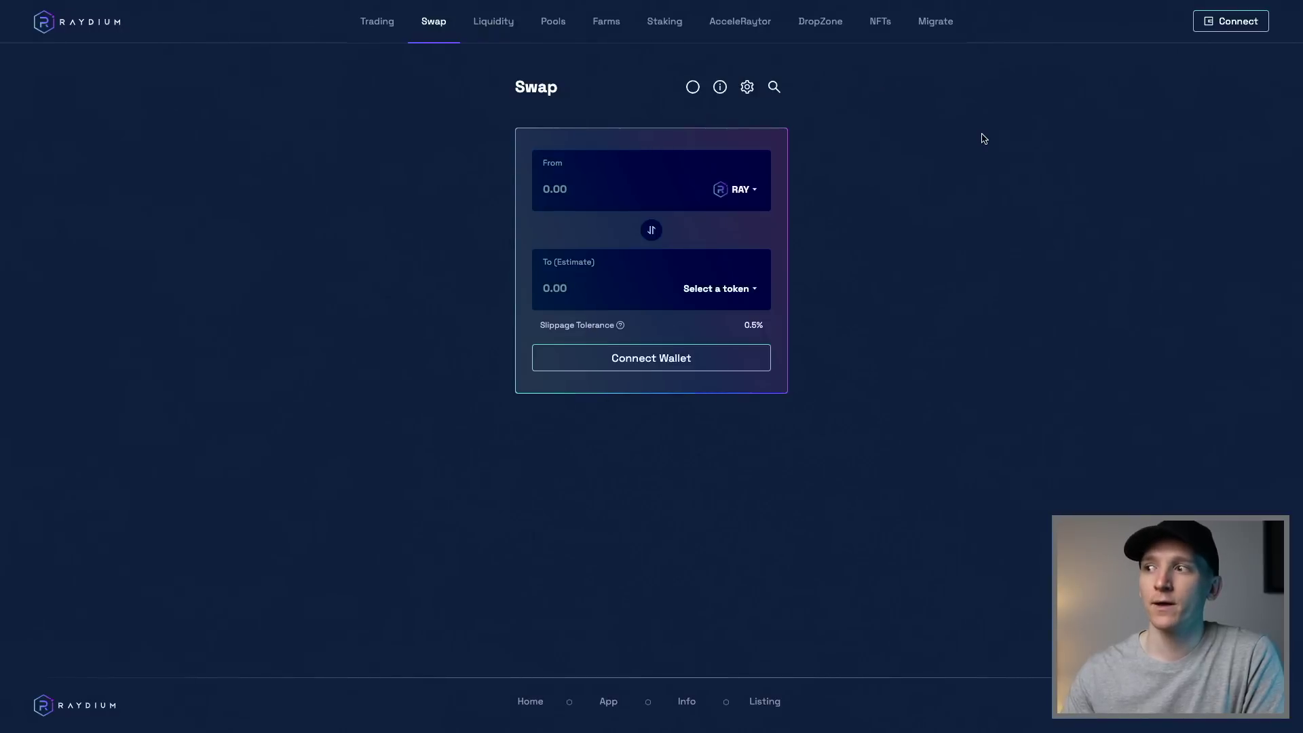
pyautogui.click(1217, 22)
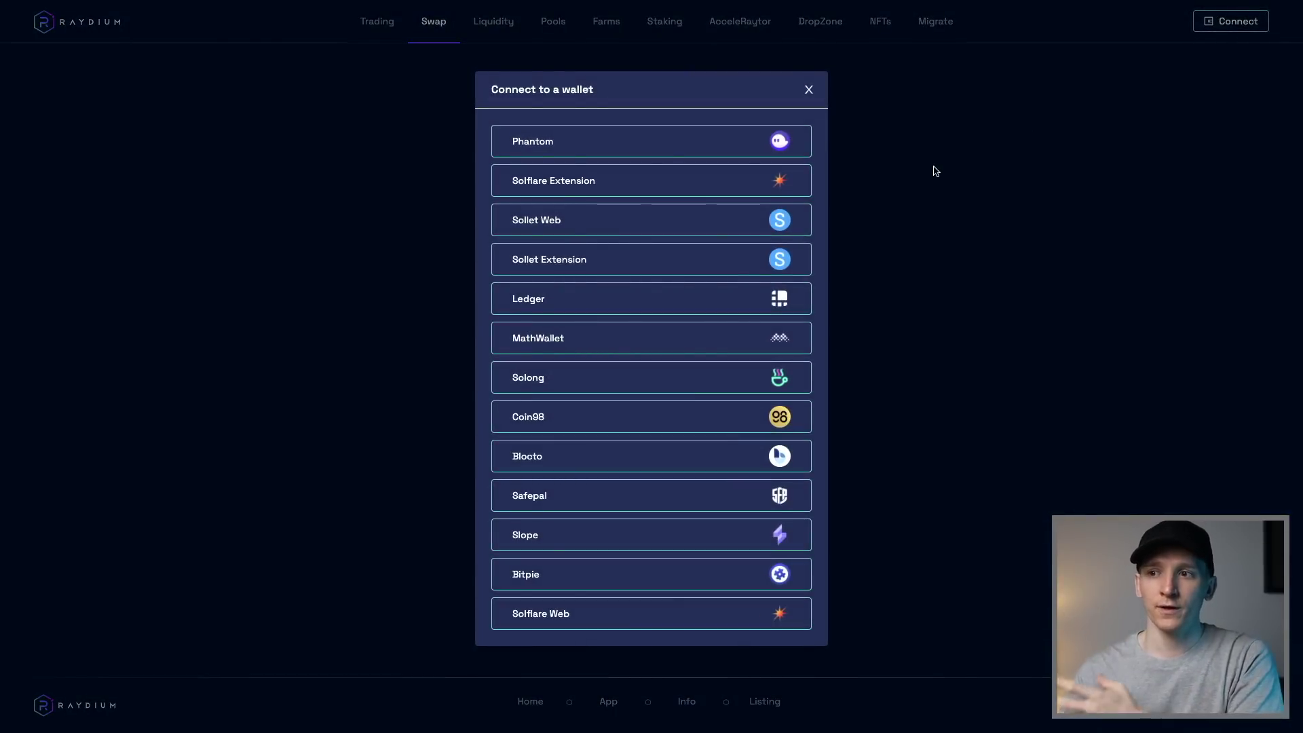
pyautogui.click(536, 140)
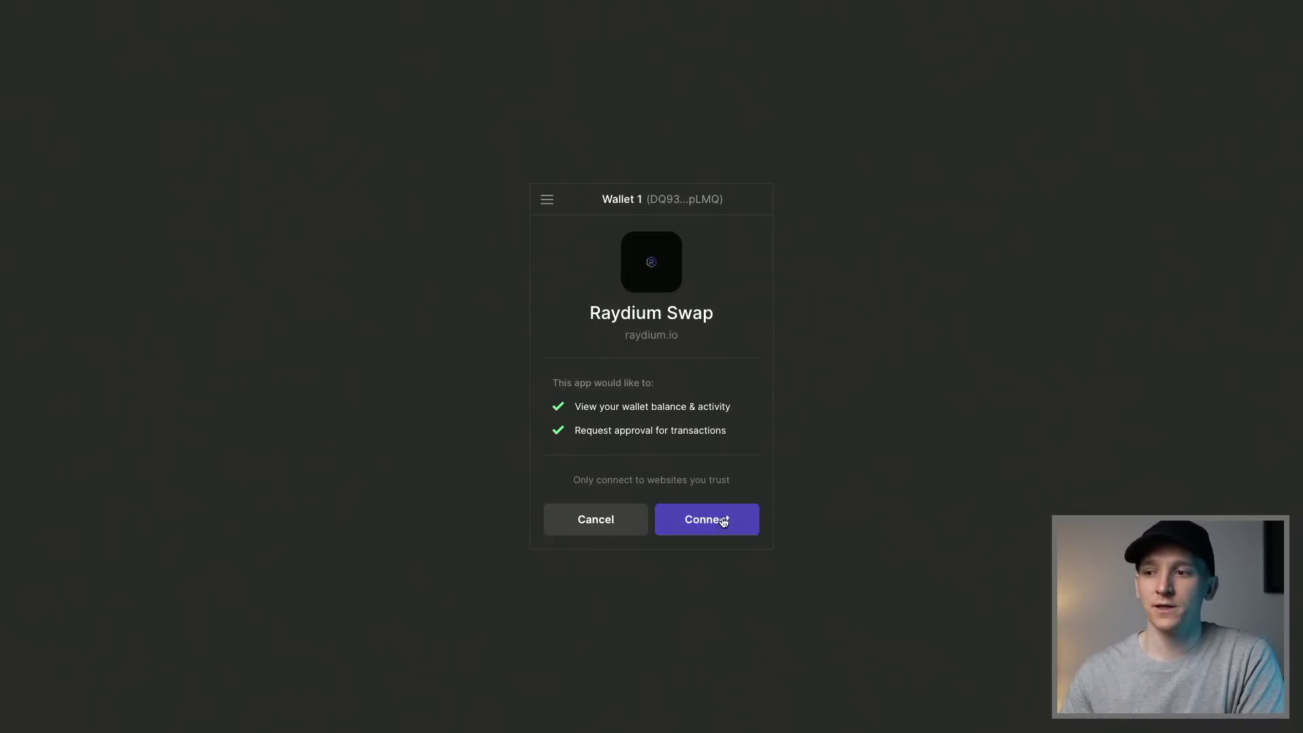
pyautogui.click(690, 519)
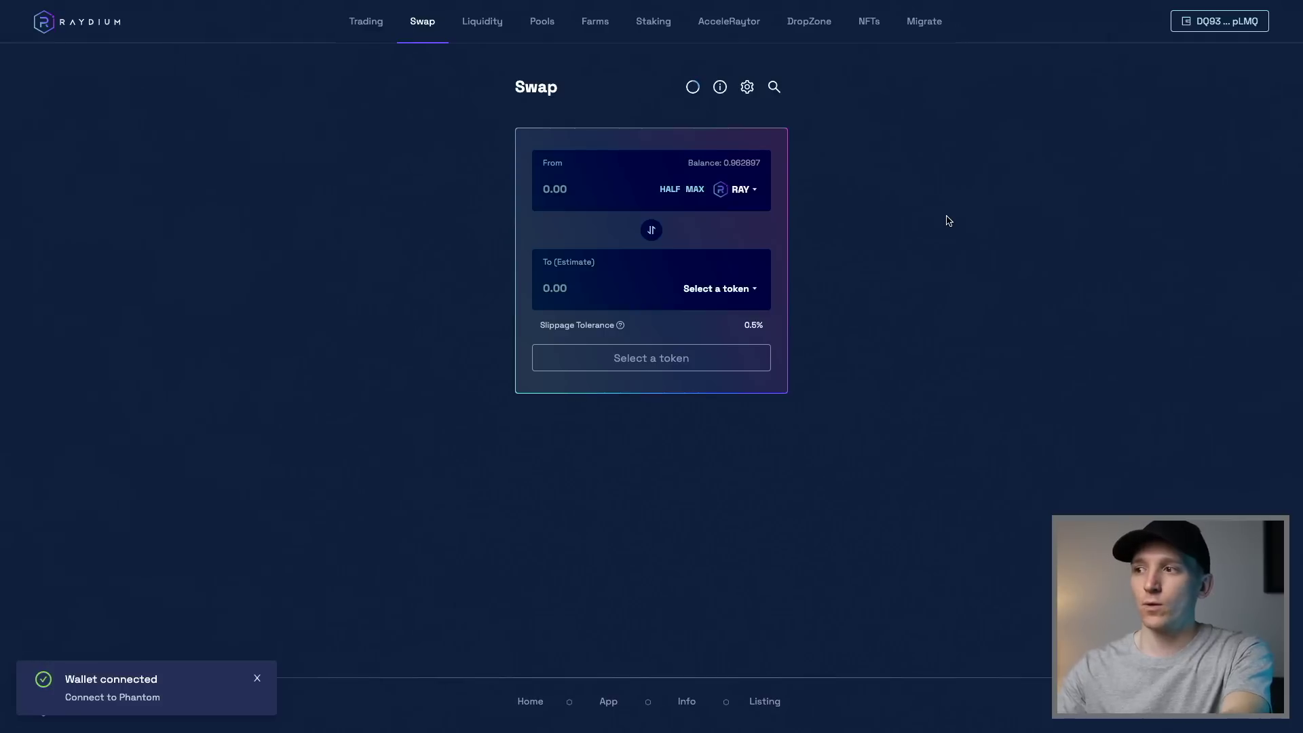
pyautogui.hotkey('alt', 'shift', 'p')
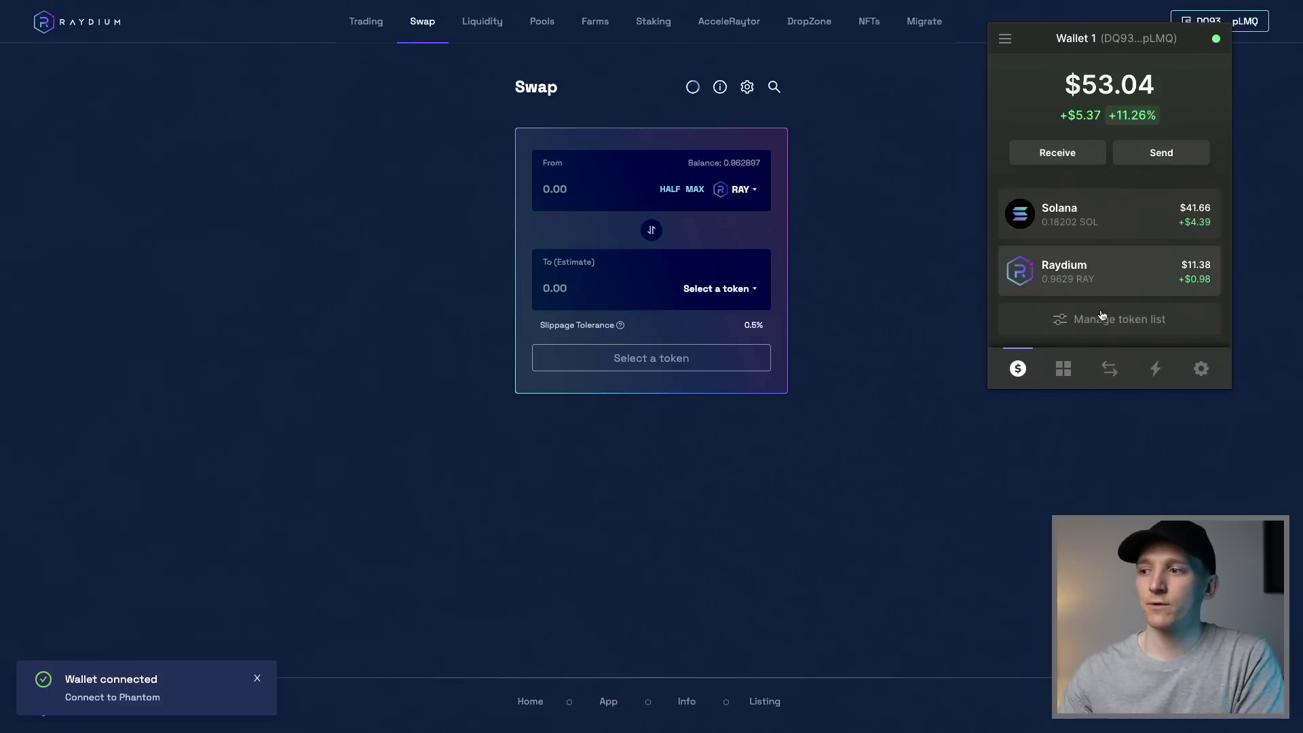
pyautogui.click(1202, 370)
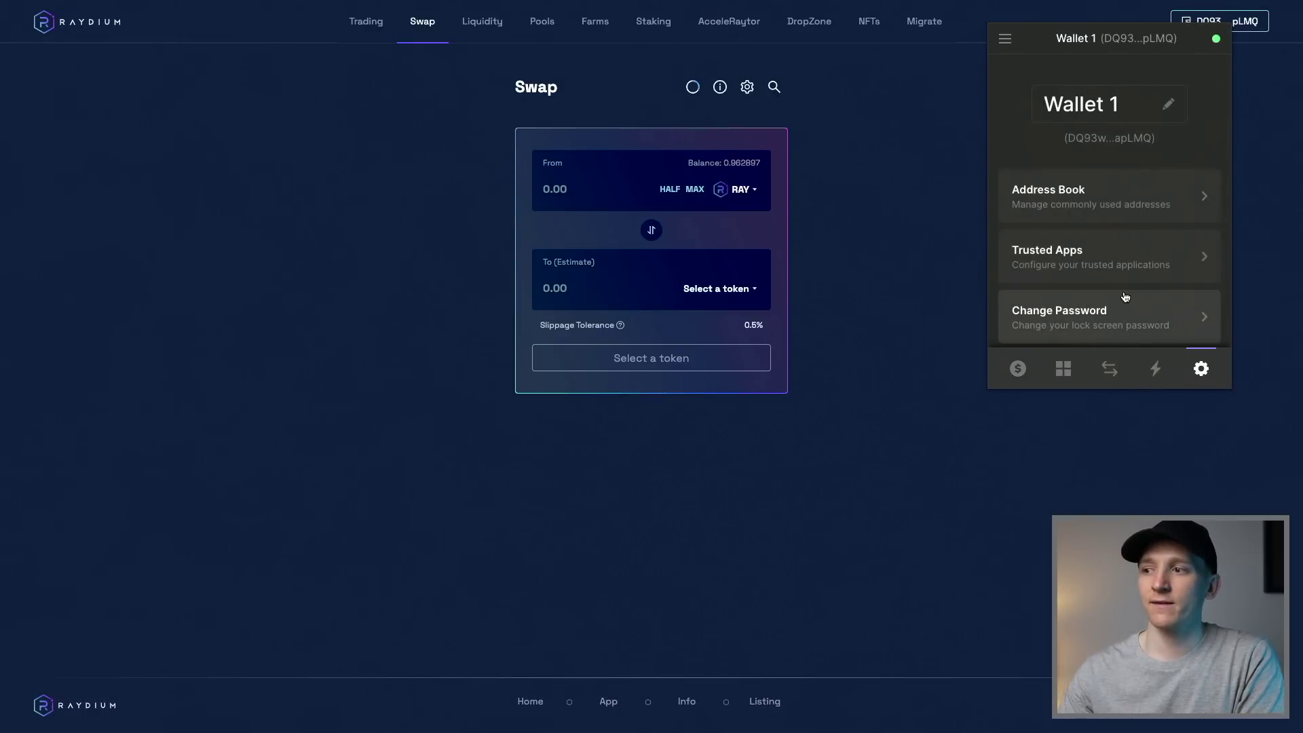
pyautogui.scroll(-1, 1128, 299)
pyautogui.click(1140, 244)
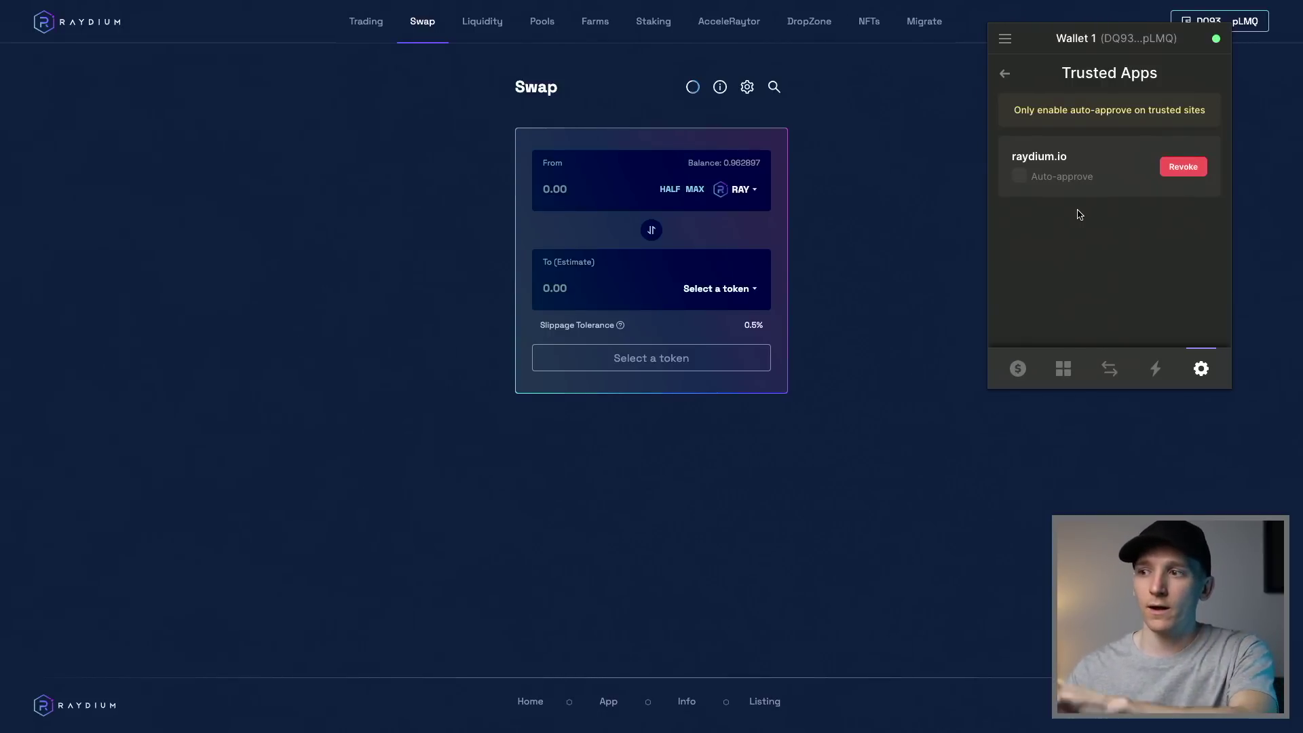
pyautogui.click(1007, 76)
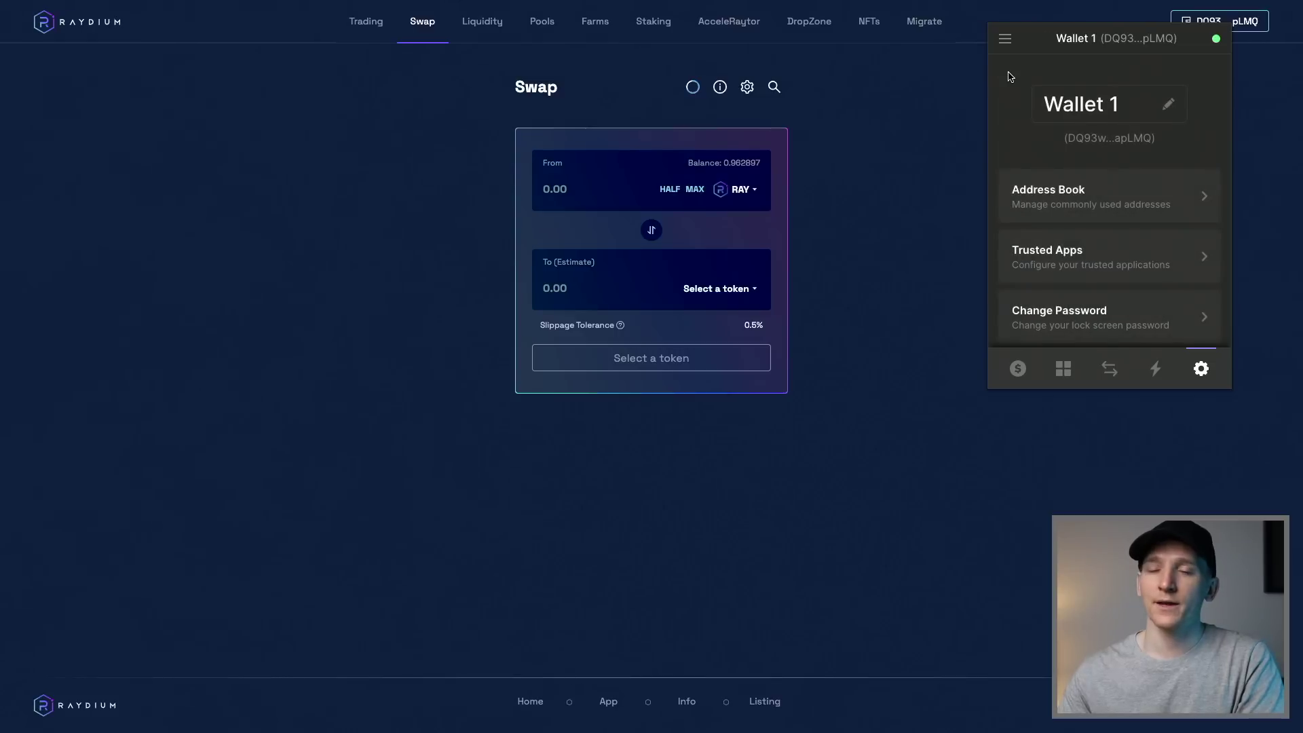
pyautogui.click(949, 112)
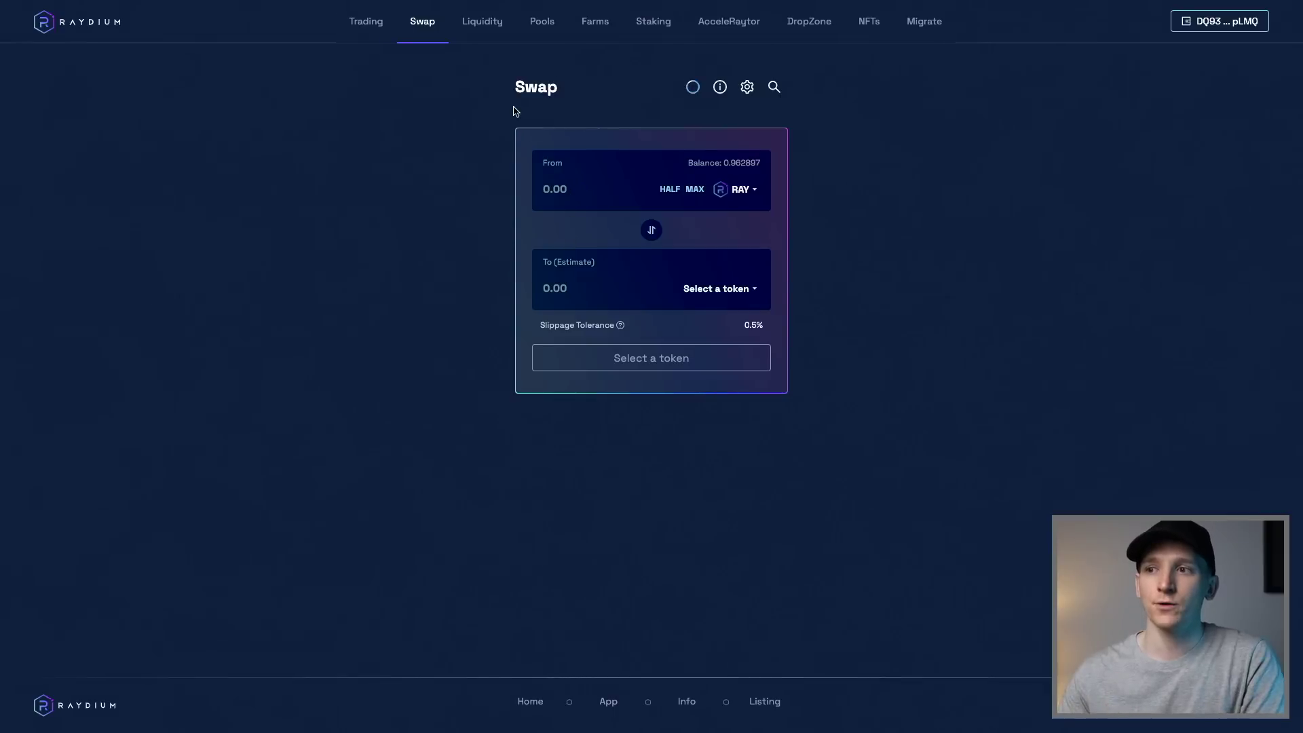
# On Raydium's Liquidity page, enter the full RAY balance and pair it with SOL
pyautogui.click(474, 24)
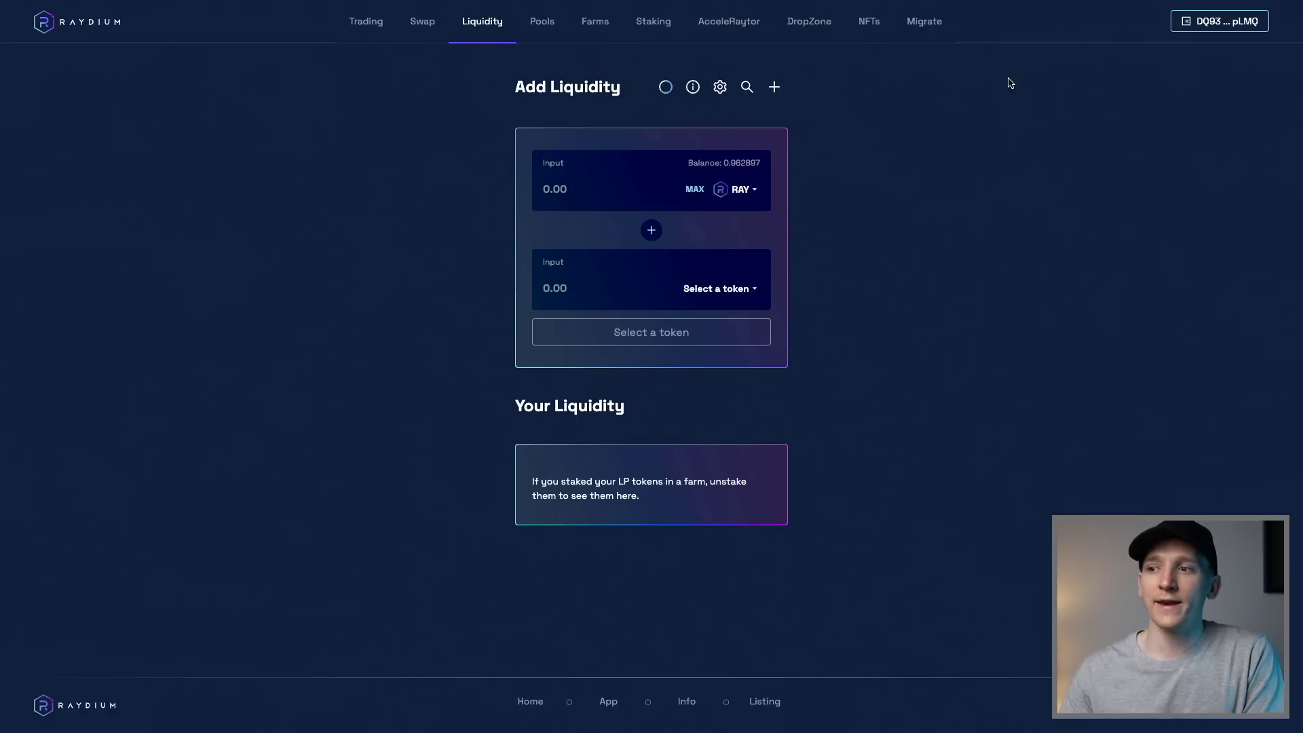
pyautogui.click(696, 189)
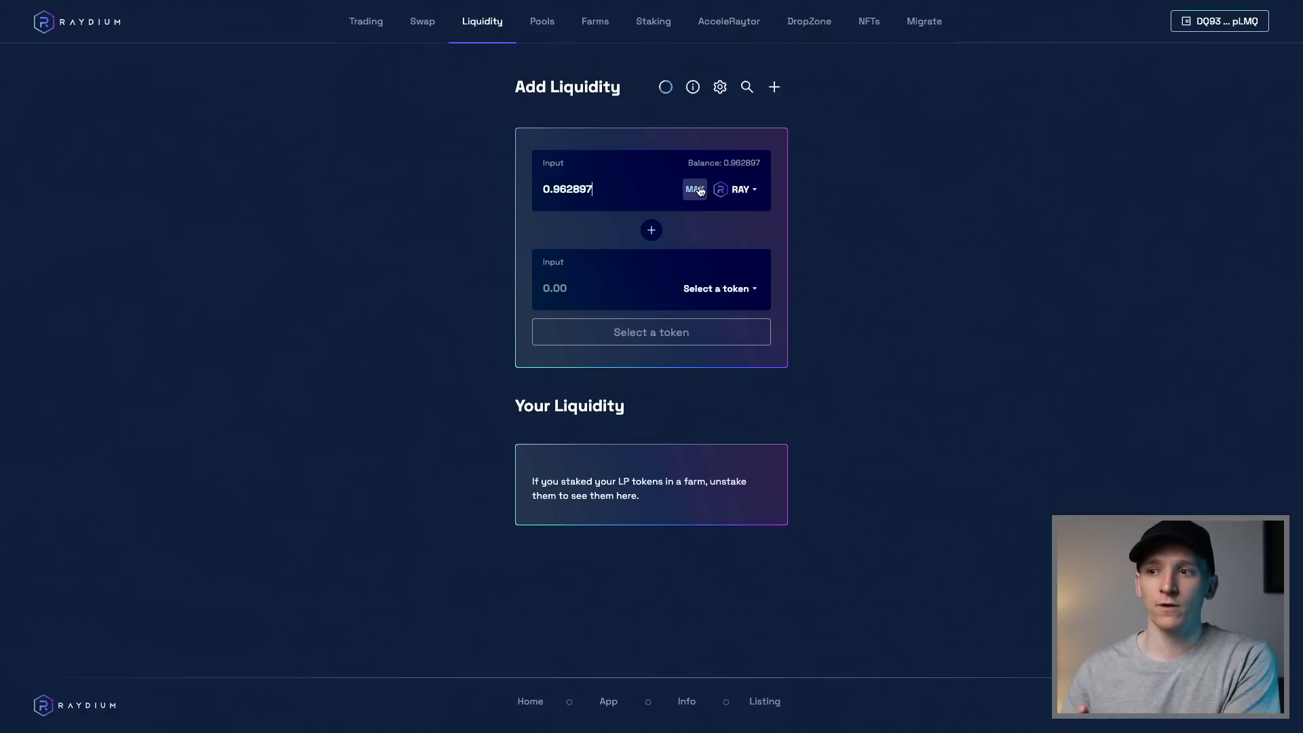
pyautogui.click(611, 192)
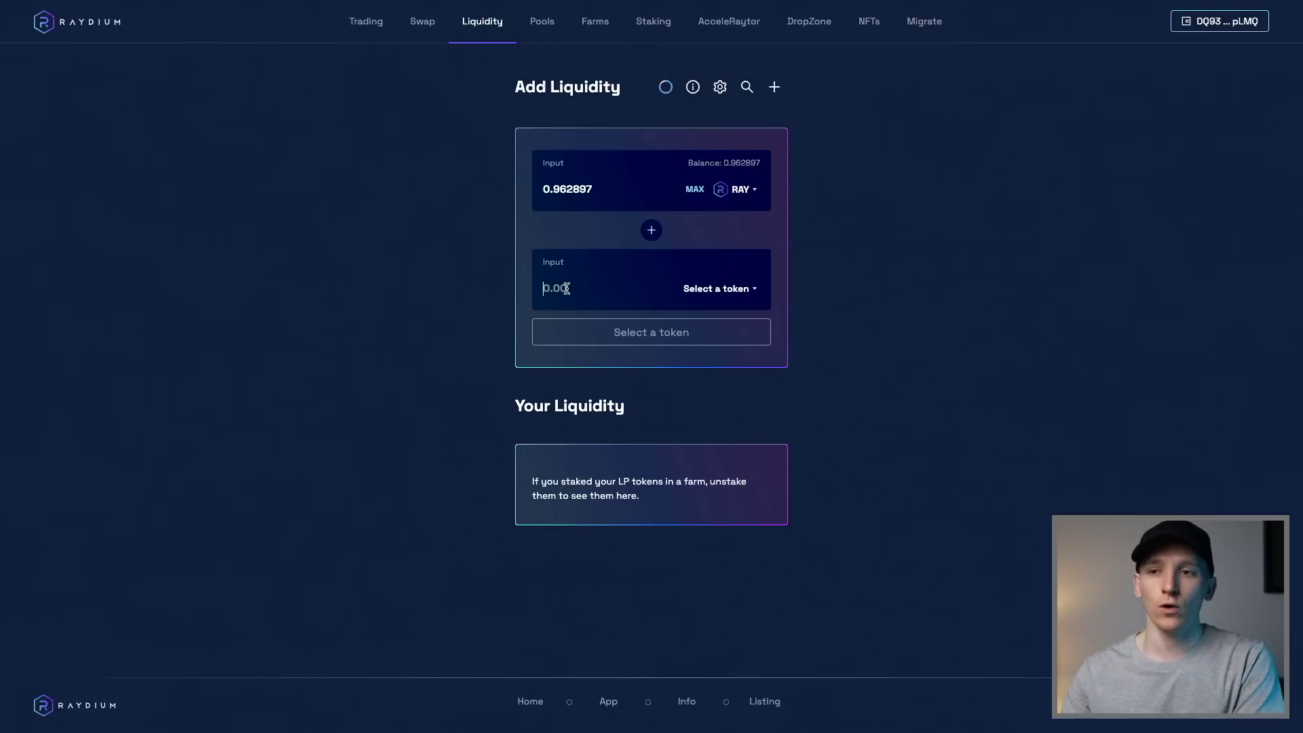
pyautogui.click(720, 289)
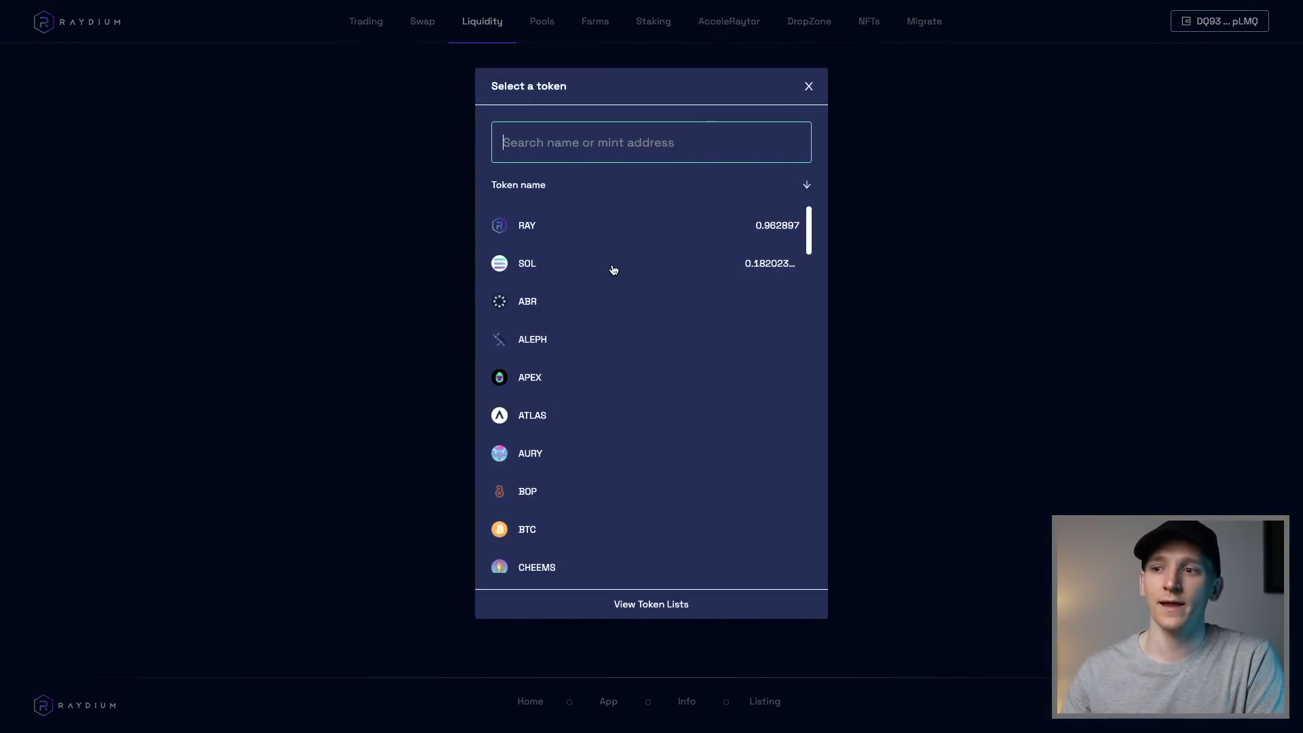
pyautogui.click(530, 269)
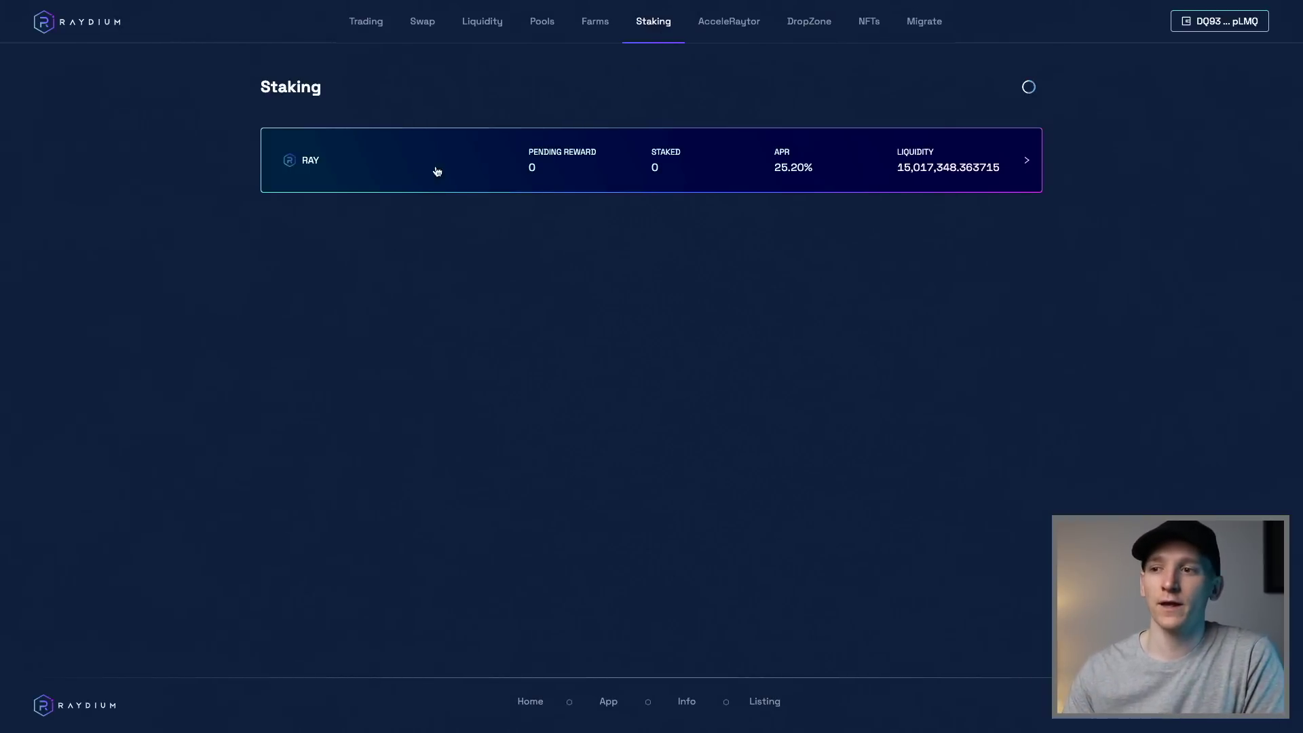
# Stake the maximum 0.962897 RAY in the RAY pool and approve the transaction in Phantom
pyautogui.click(878, 167)
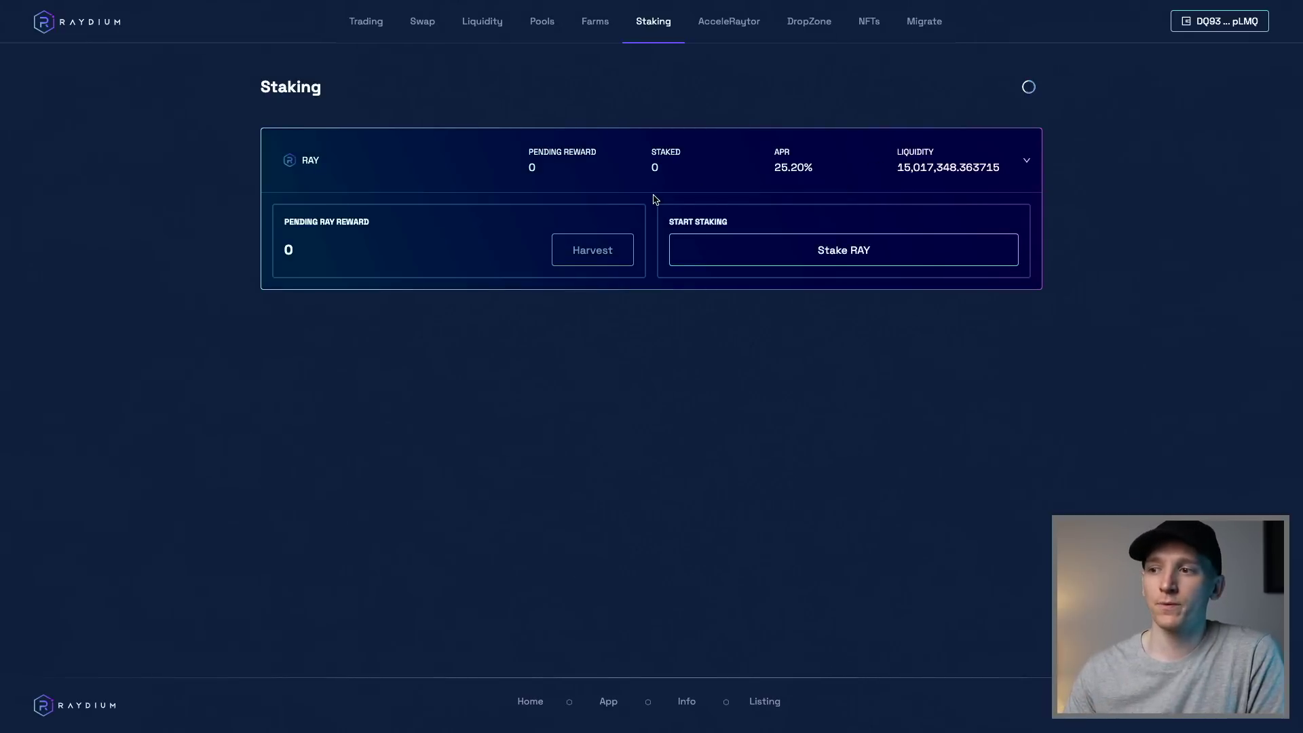
pyautogui.click(824, 250)
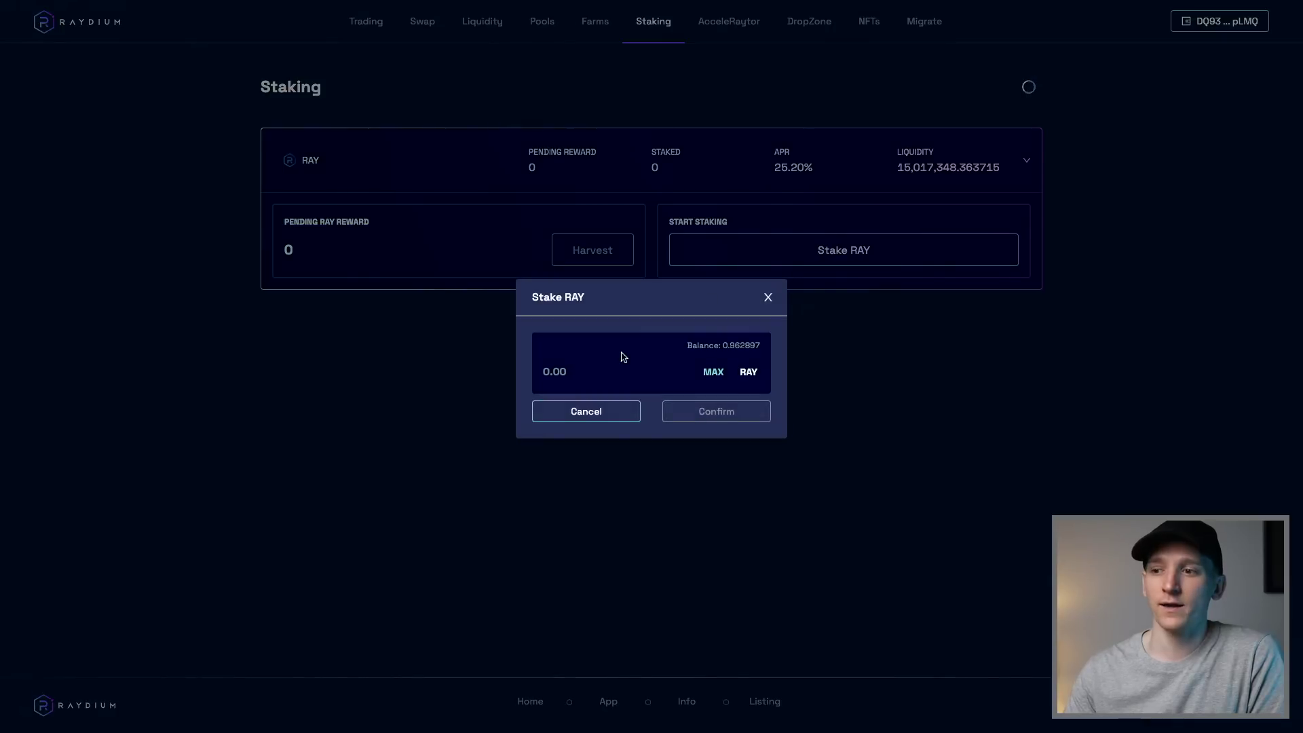
pyautogui.click(711, 372)
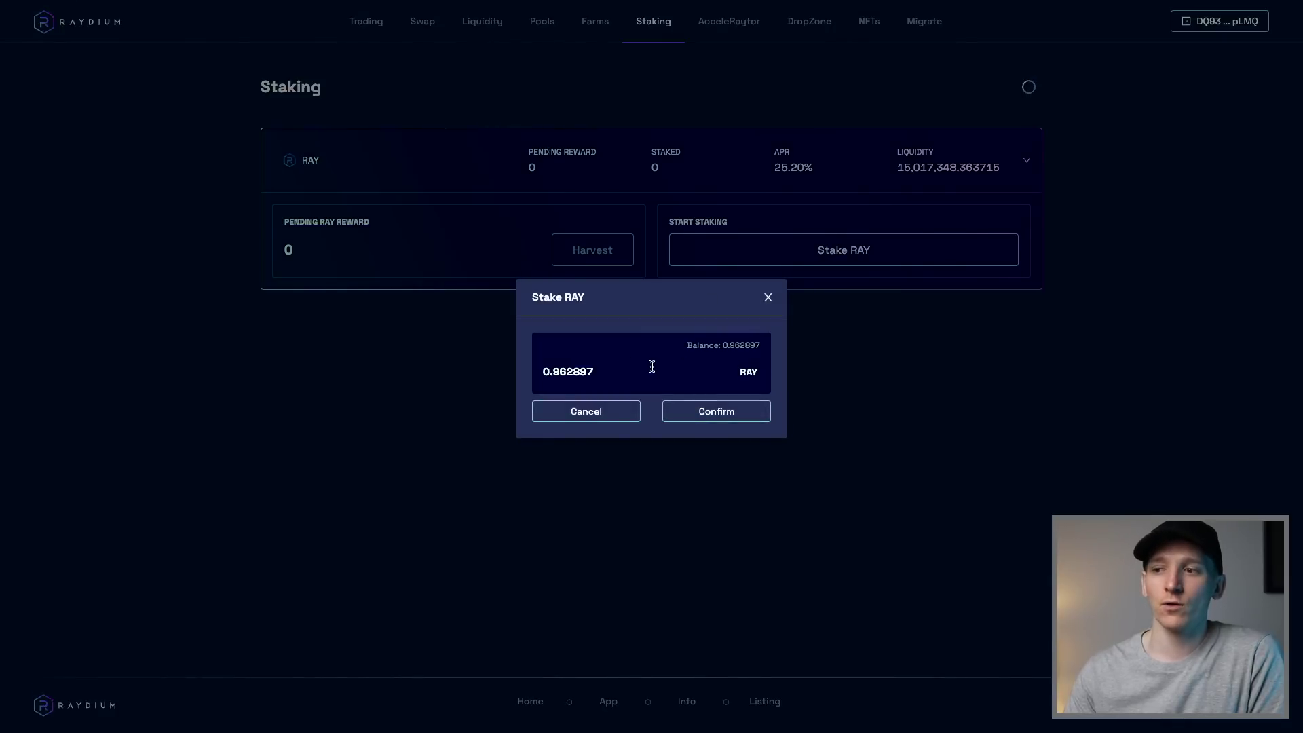
pyautogui.click(718, 413)
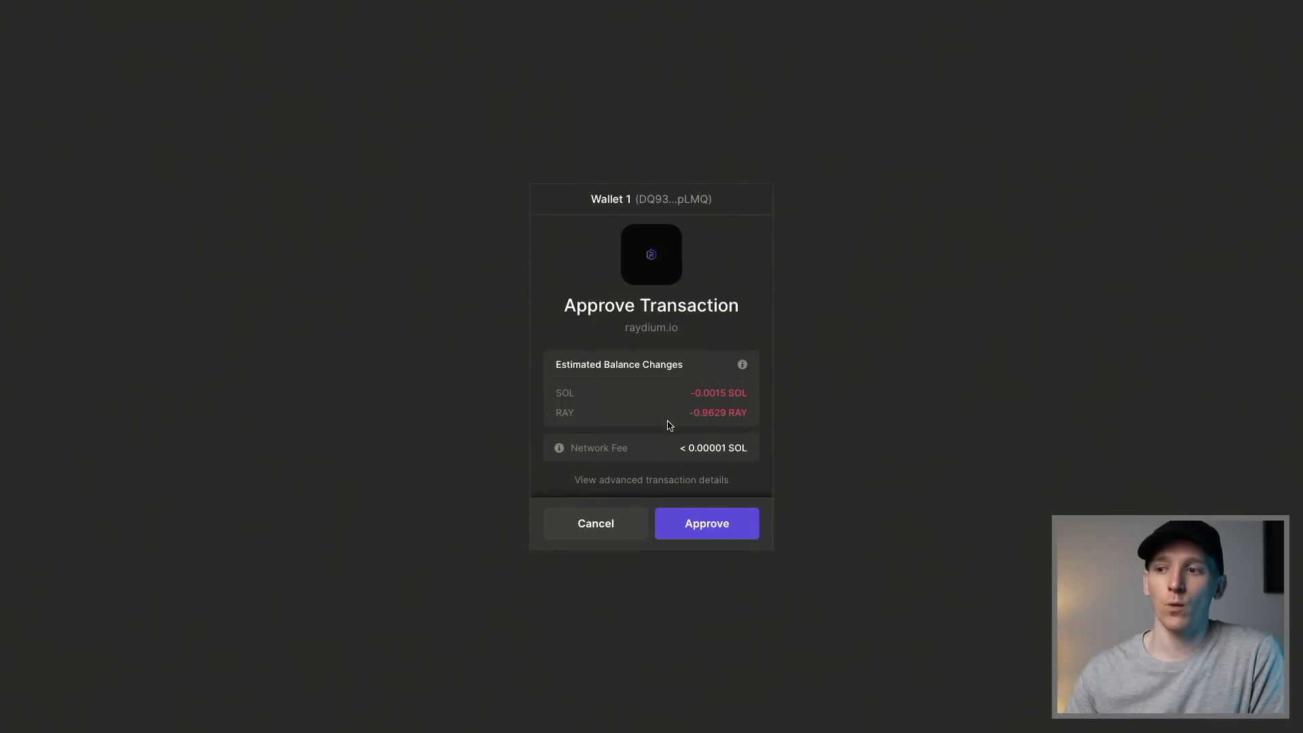
pyautogui.click(727, 527)
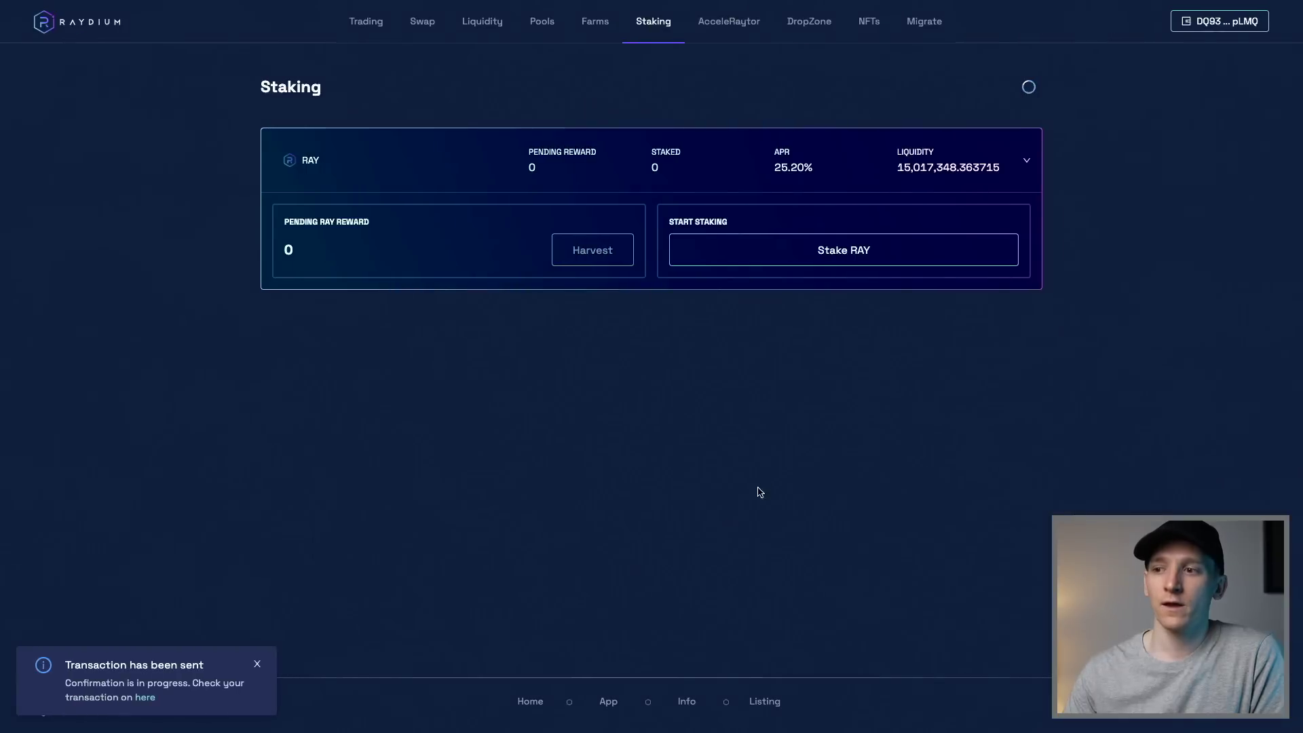